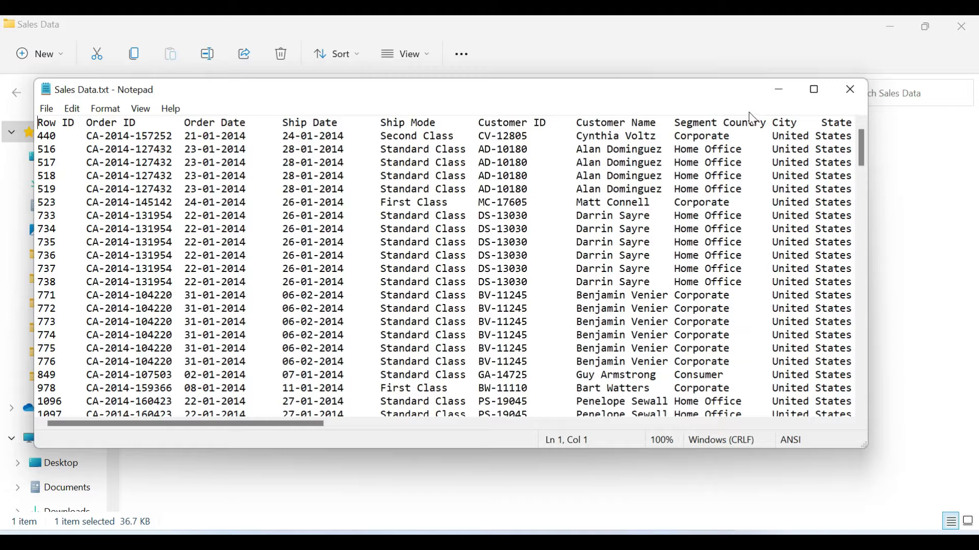
- Close the Sales Data.txt file in Notepad and start a Text/CSV import into the blank Excel workbook
left_click(850, 91)
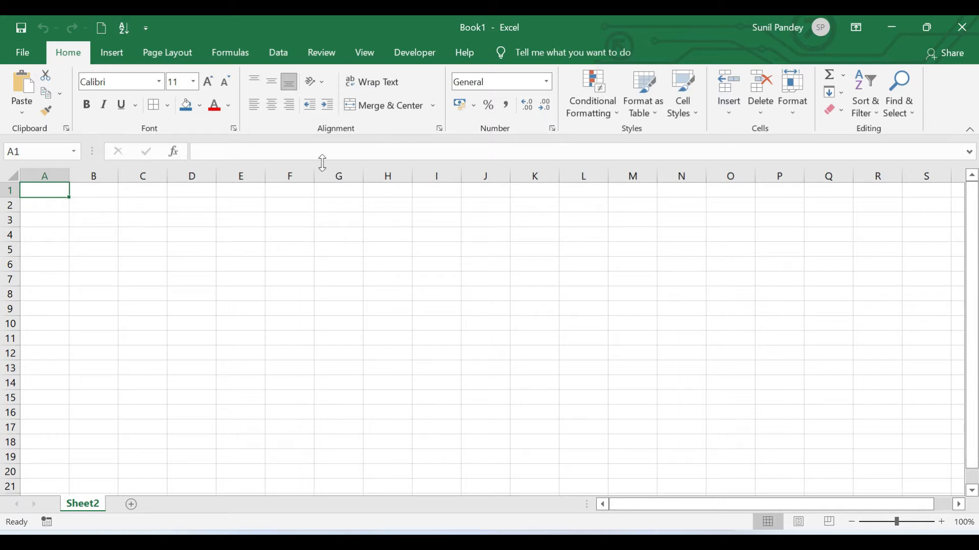
left_click(275, 56)
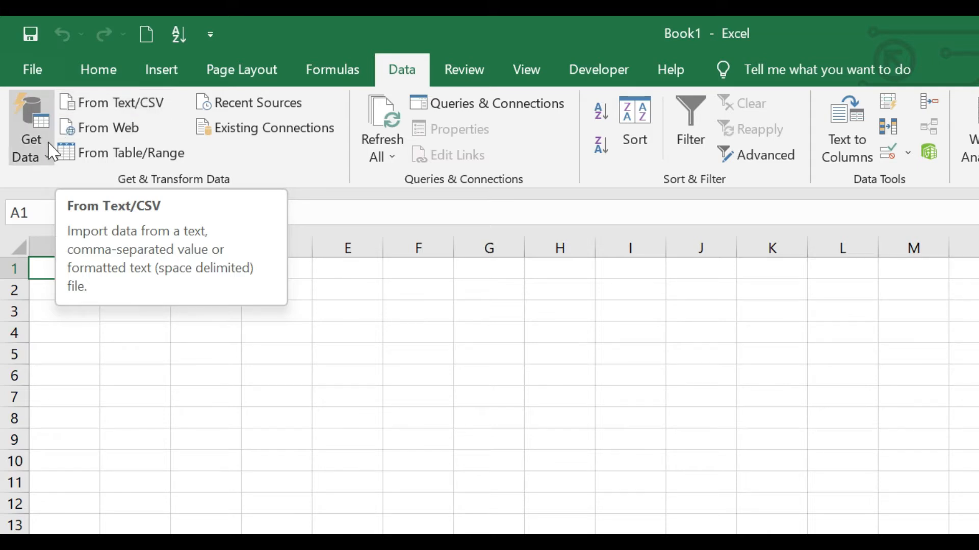
left_click(45, 159)
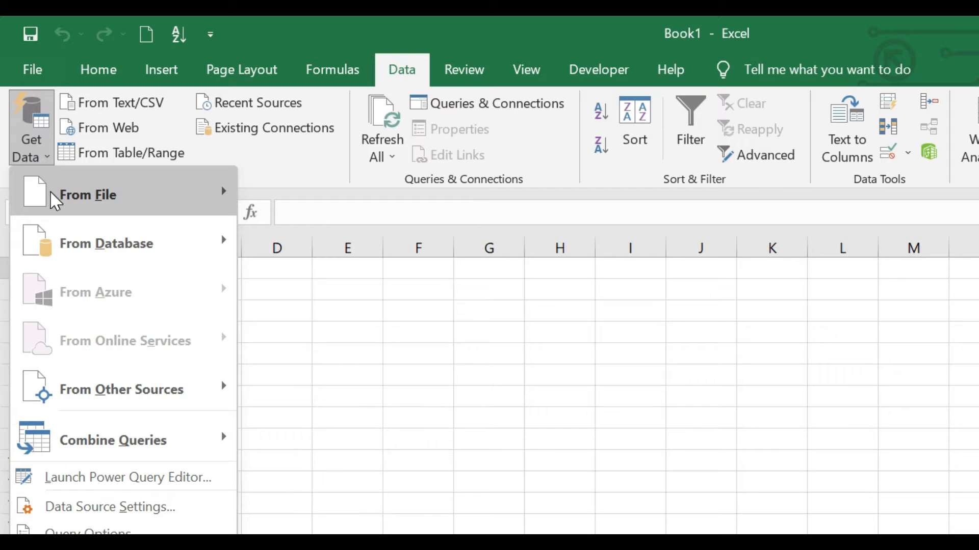
mouse_move(52, 196)
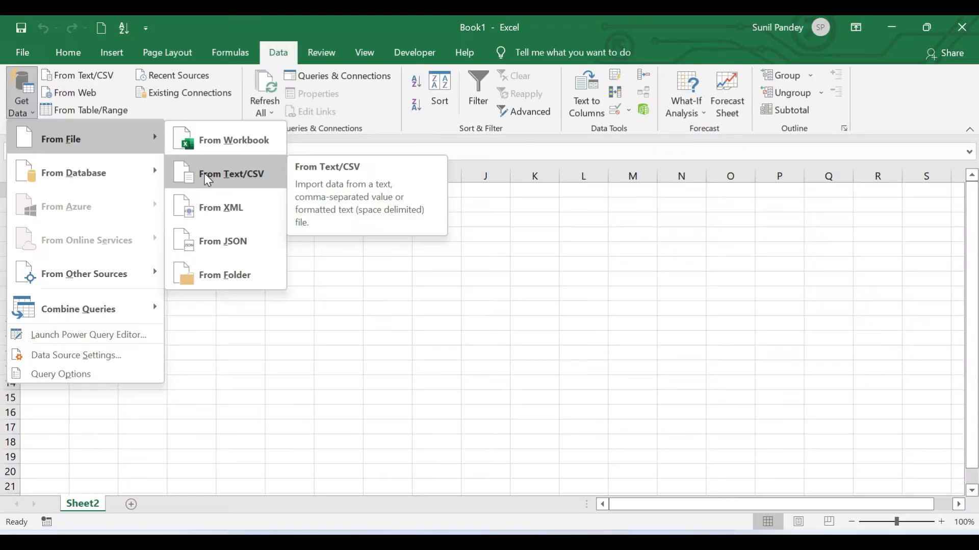
left_click(290, 255)
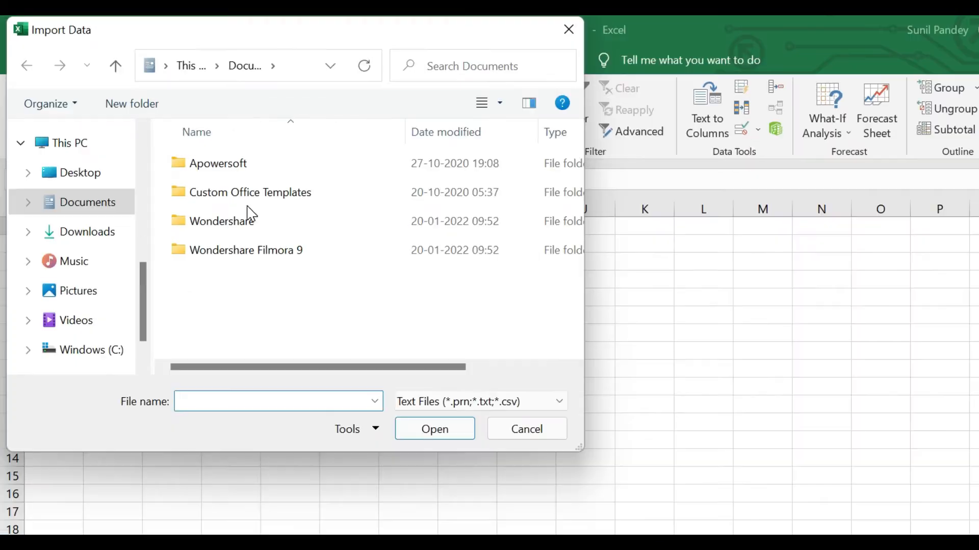
- Import Sales Data.txt from the Sales Data folder on the Desktop
left_click_drag(177, 32, 252, 104)
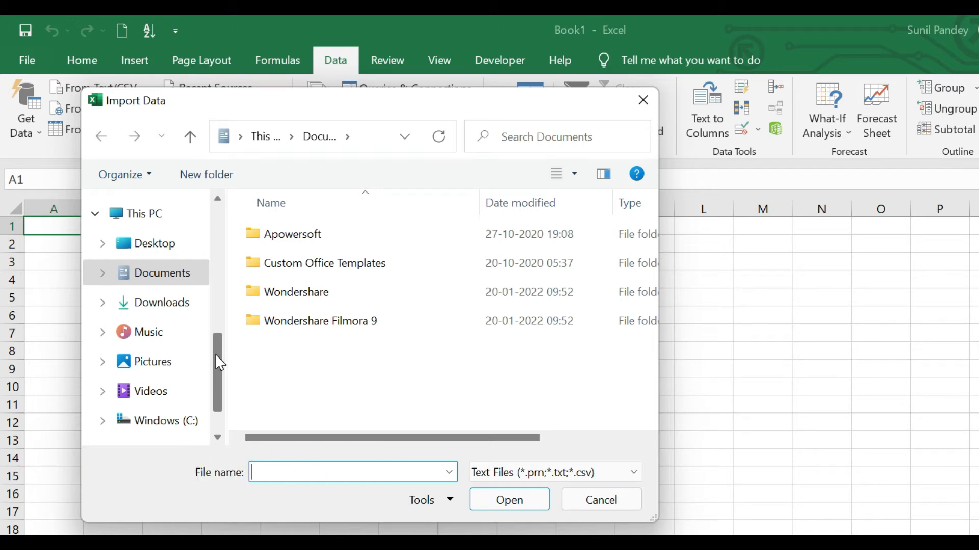
left_click(155, 243)
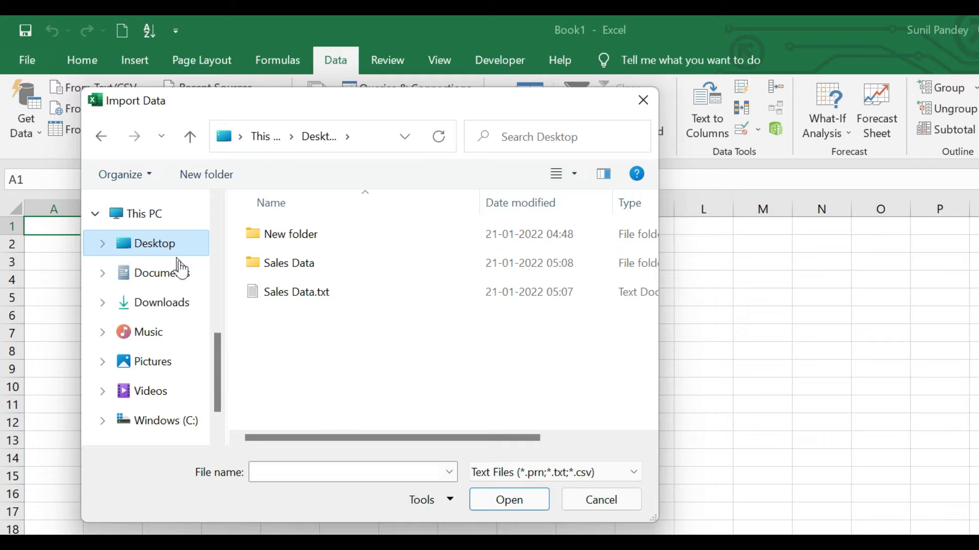
left_click(290, 265)
left_click(290, 265)
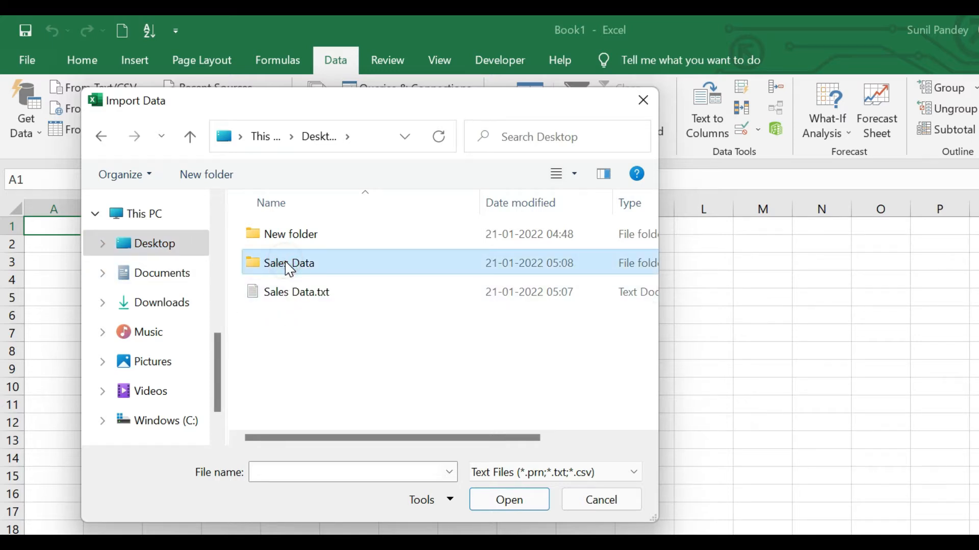
left_click(254, 261)
left_click(510, 511)
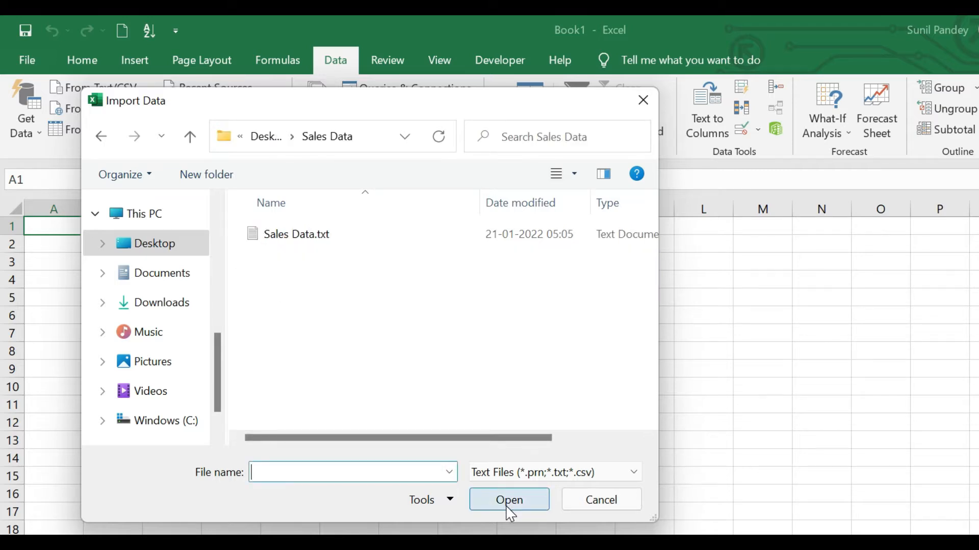
left_click(287, 245)
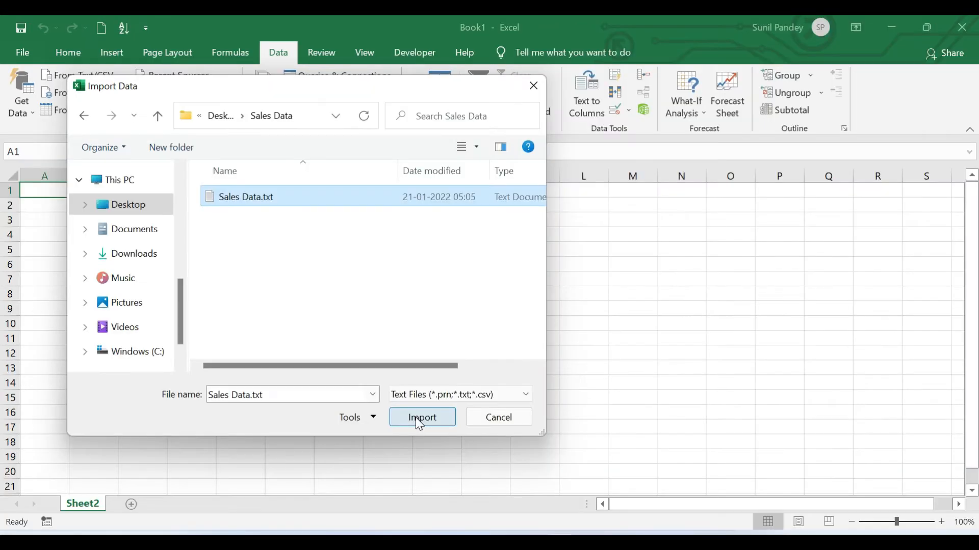
left_click(419, 420)
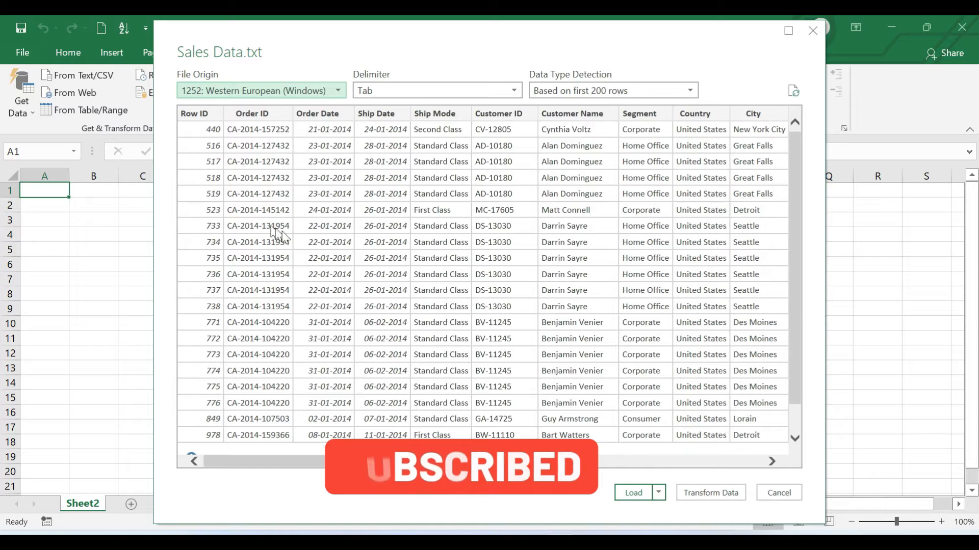
- Examine the rows in the import preview and the available data type detection options
scroll(363, 250, "down", 2)
scroll(363, 250, "up", 2)
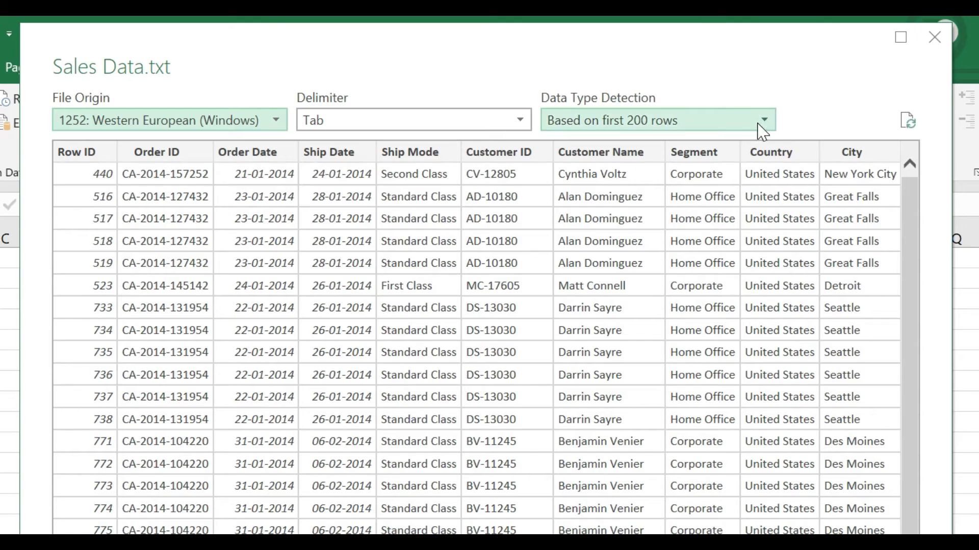
left_click(768, 123)
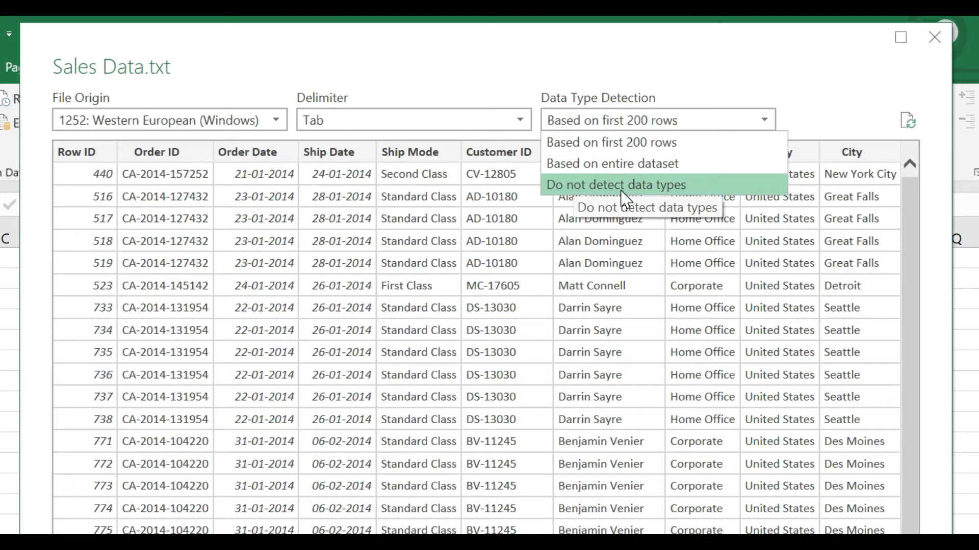
left_click(98, 151)
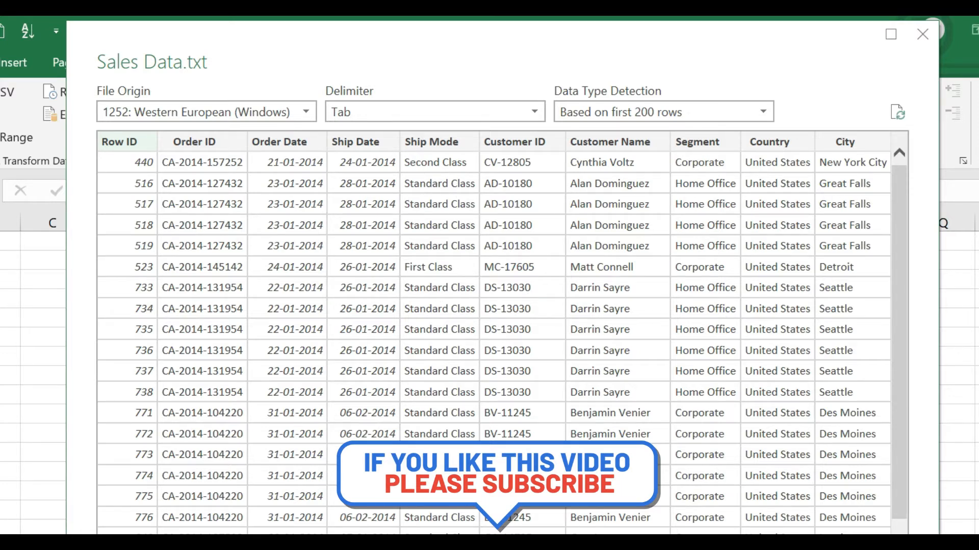
- Switch to the Snipping Tool to view the data type examples, and minimize it again
left_click(571, 545)
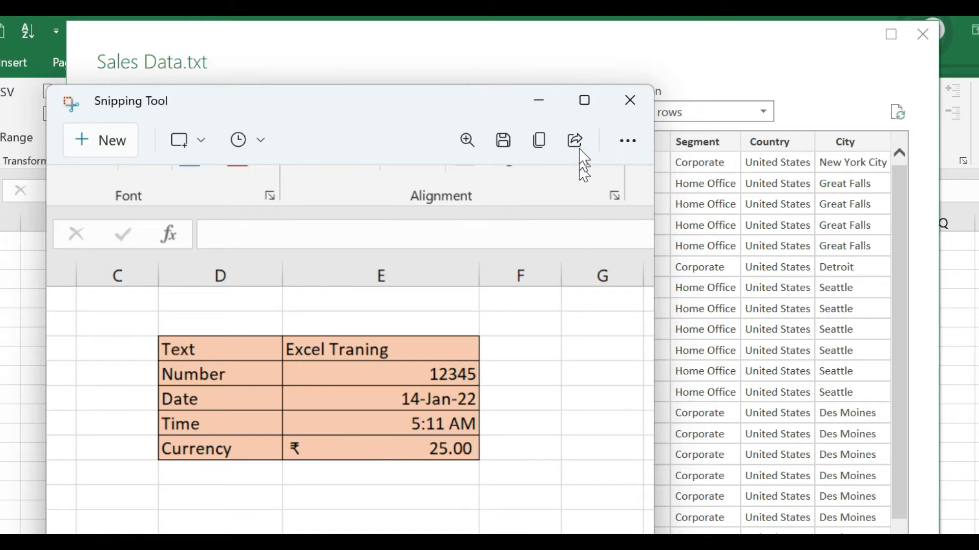
left_click(539, 103)
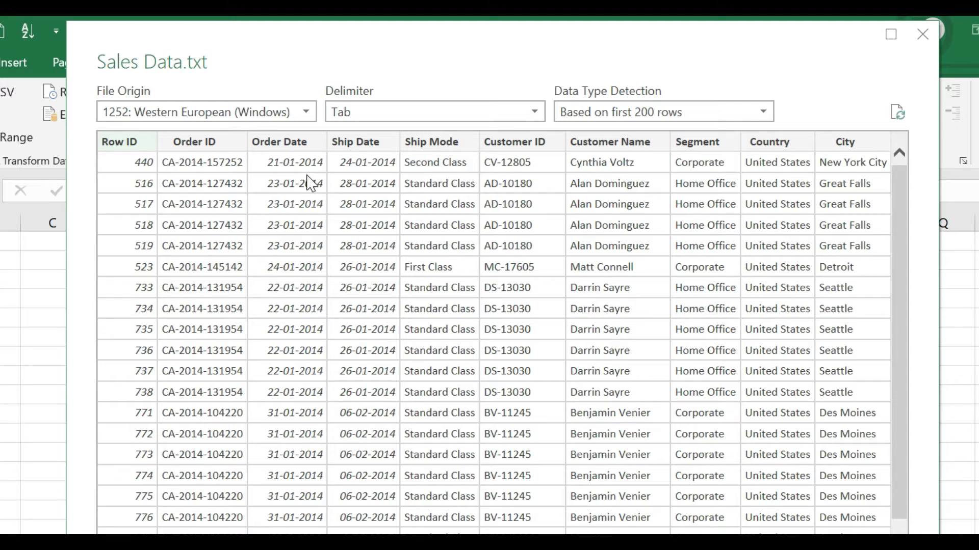
- Try "Do not detect data types" for the import preview, and return the detection to "Based on first 200 rows"
left_click(583, 110)
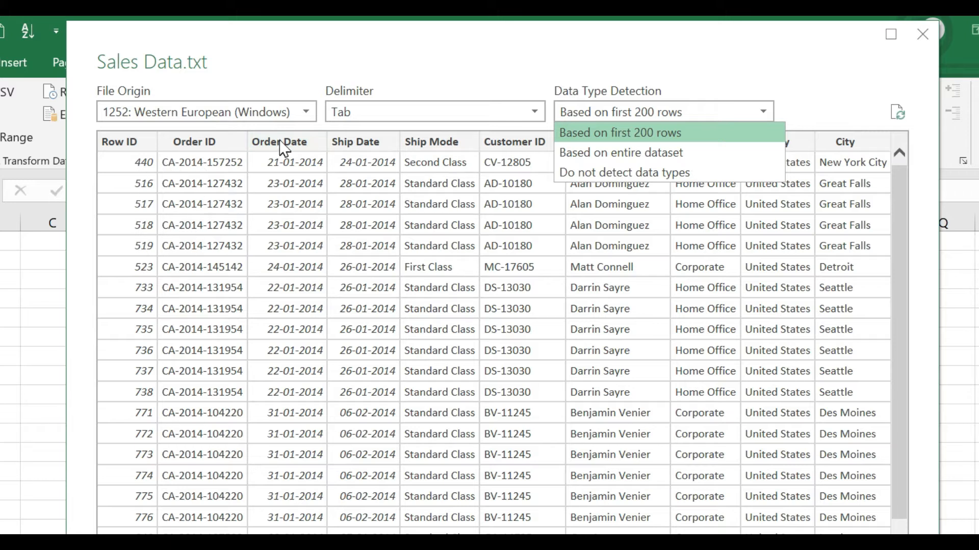
left_click(592, 173)
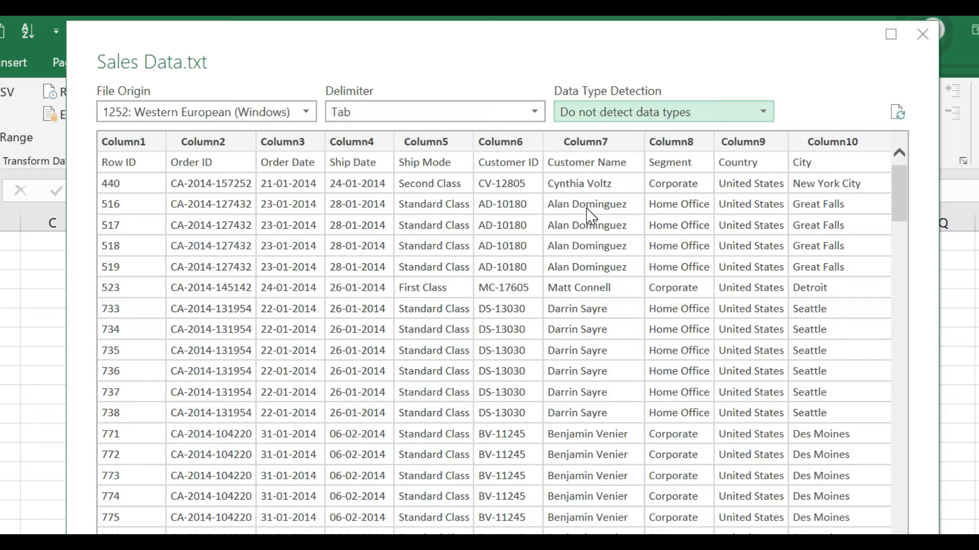
left_click(686, 112)
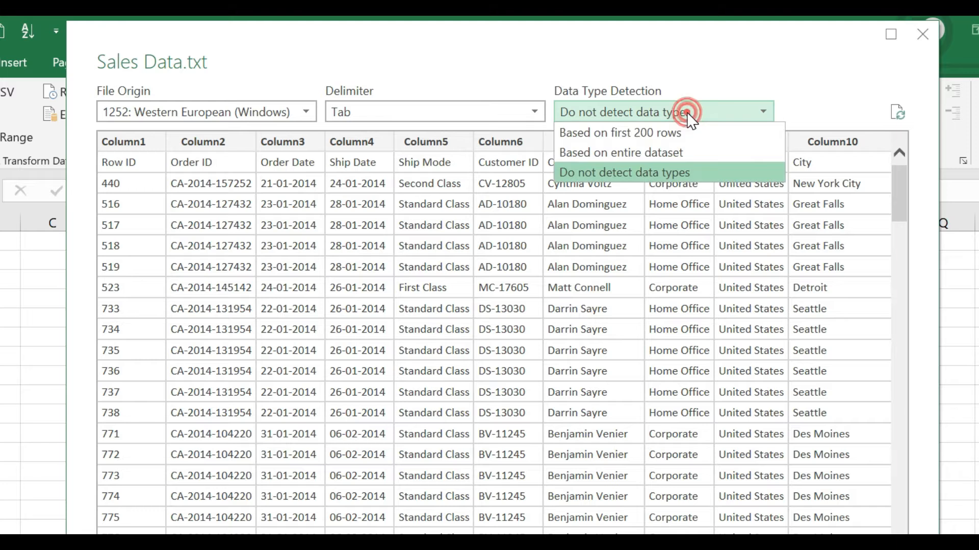
left_click(636, 133)
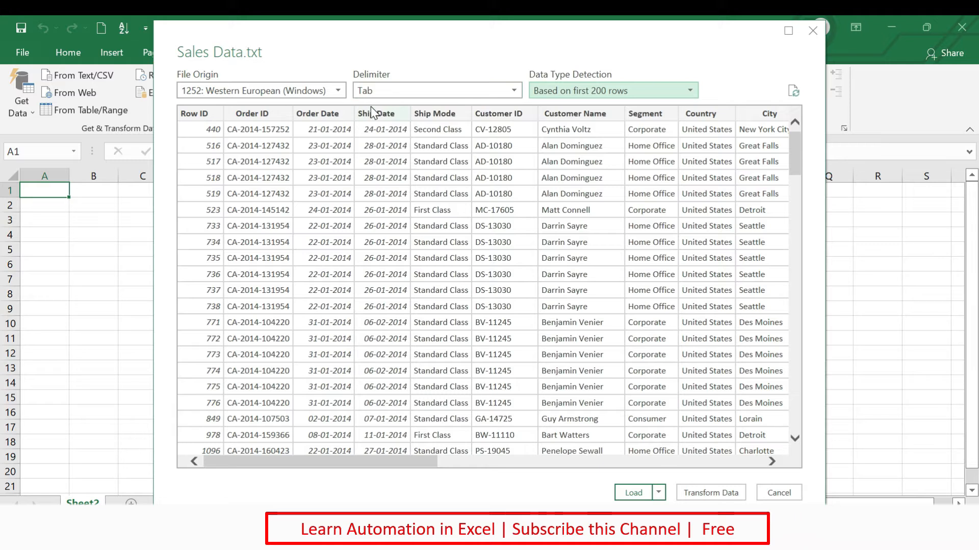
mouse_move(358, 459)
left_mouse_down()
mouse_move(682, 462)
mouse_move(371, 472)
left_mouse_up()
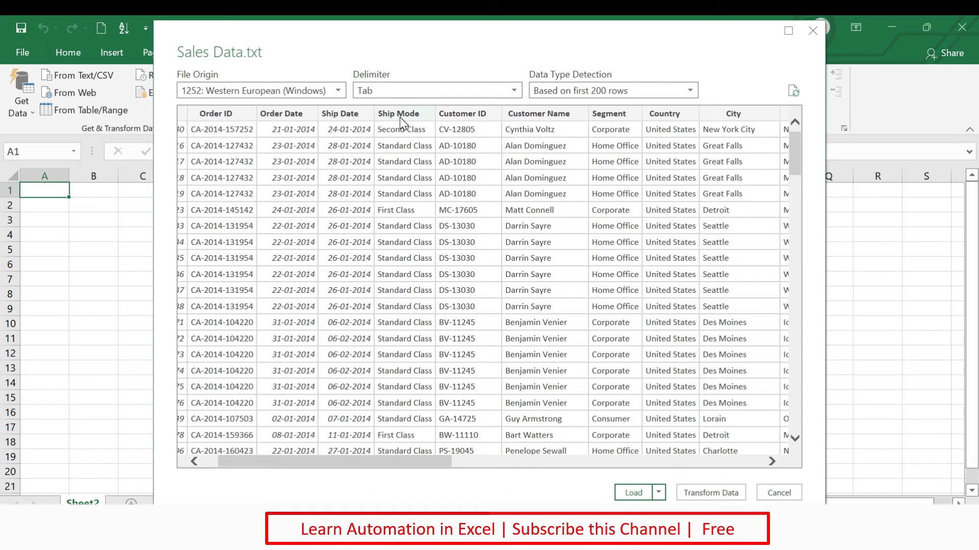
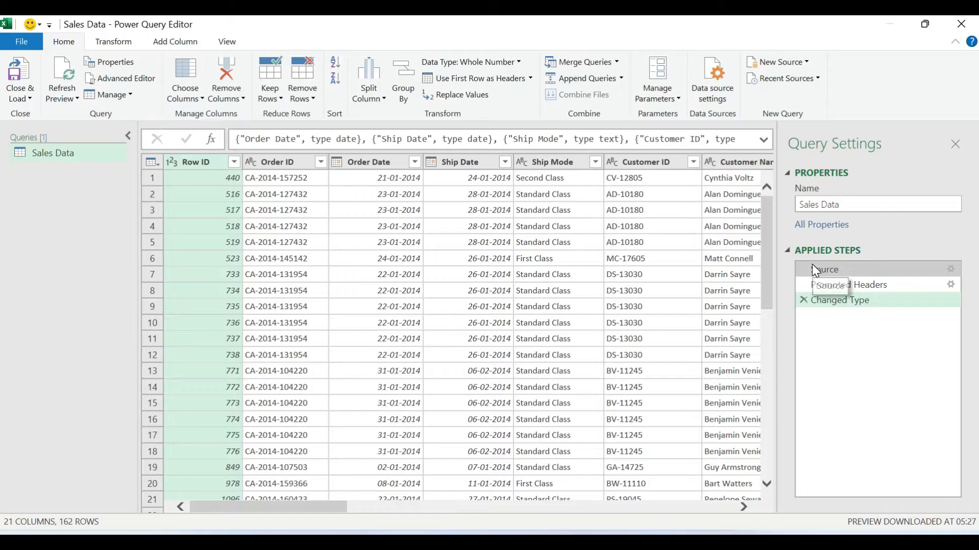
- Examine the query's data at the Source, Promoted Headers and Changed Type applied steps, including the rightmost columns
left_click(835, 273)
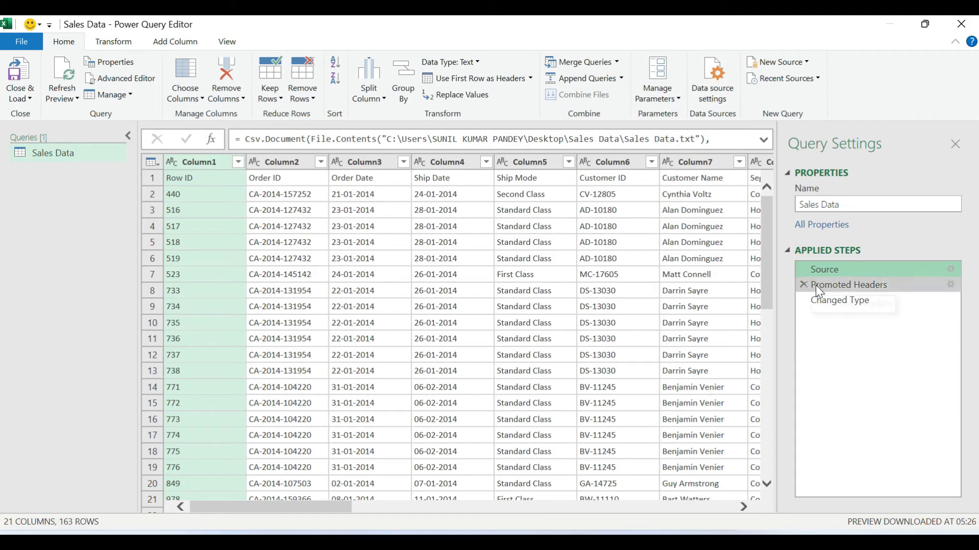
left_click(818, 286)
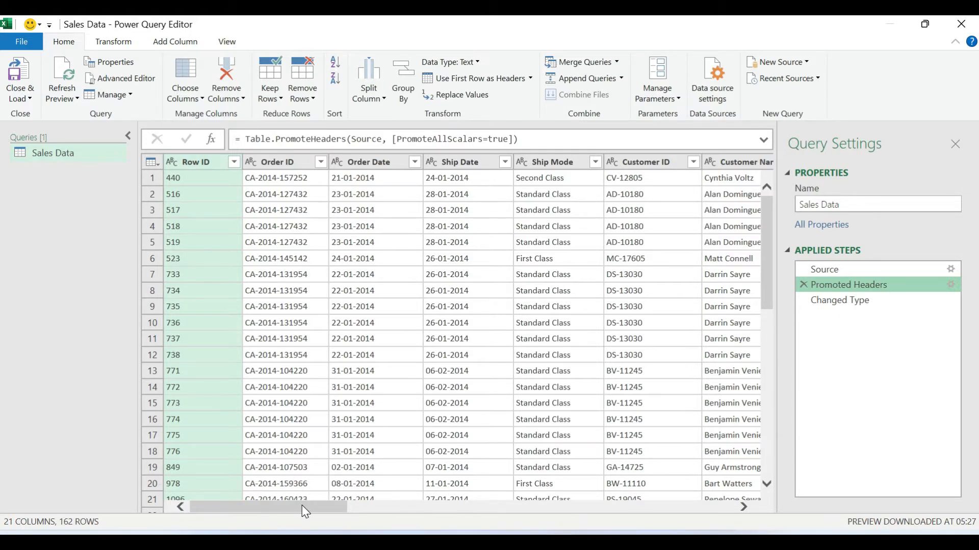
left_click_drag(305, 511, 703, 512)
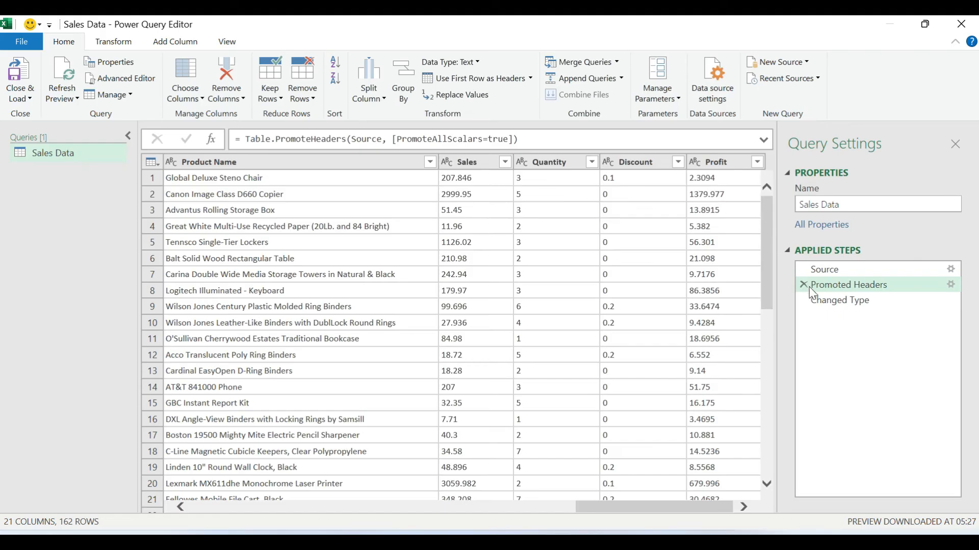
left_click(832, 304)
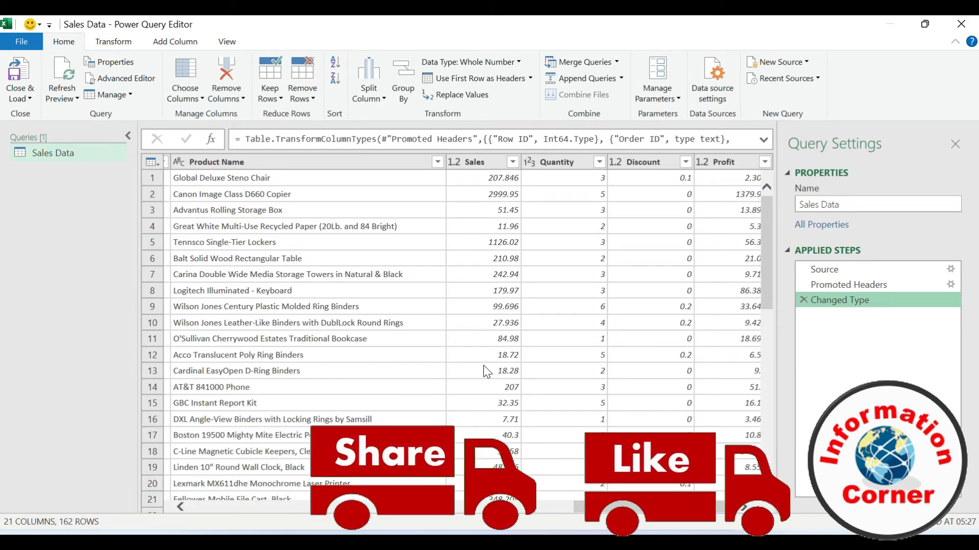
left_click_drag(610, 507, 189, 531)
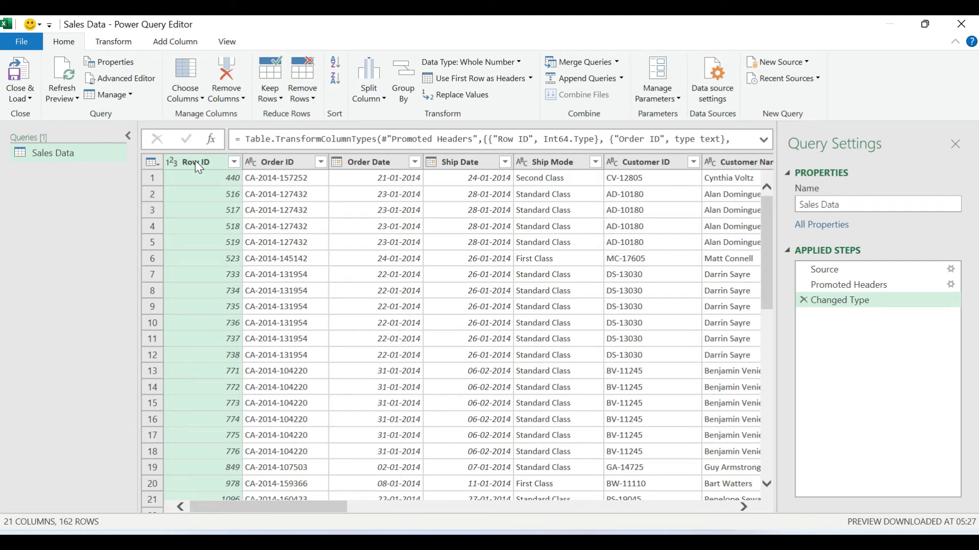
- Remove the Row ID column from the Sales Data query
left_click(259, 163)
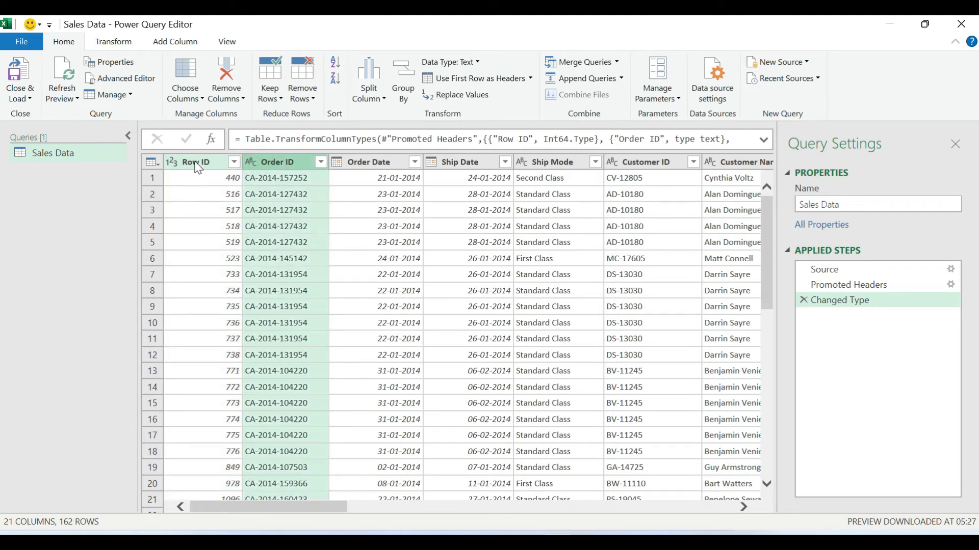
left_click(197, 163)
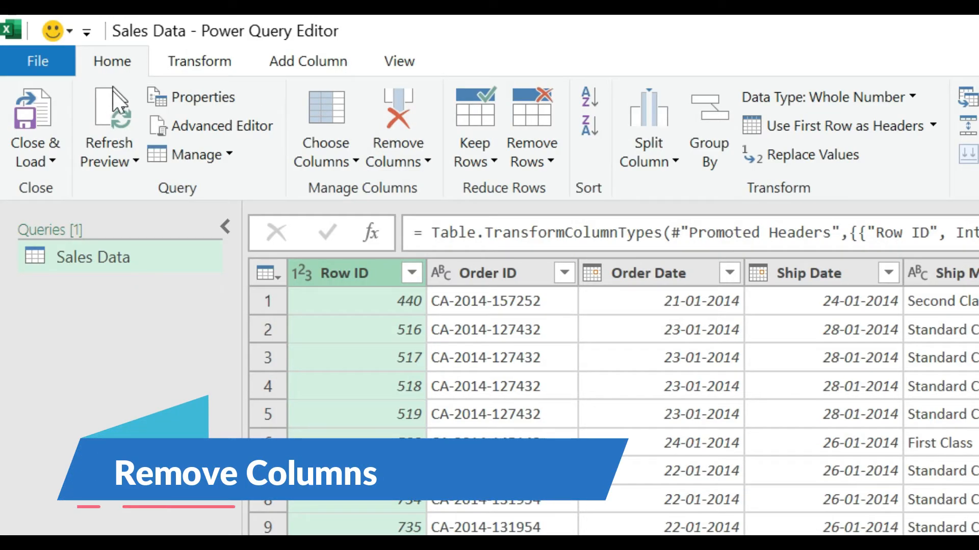
left_click(412, 161)
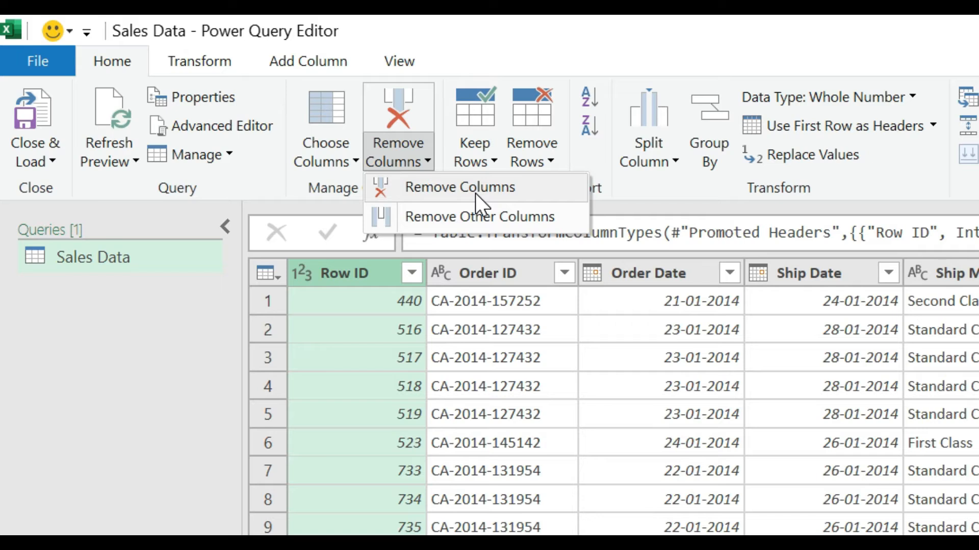
left_click(362, 274)
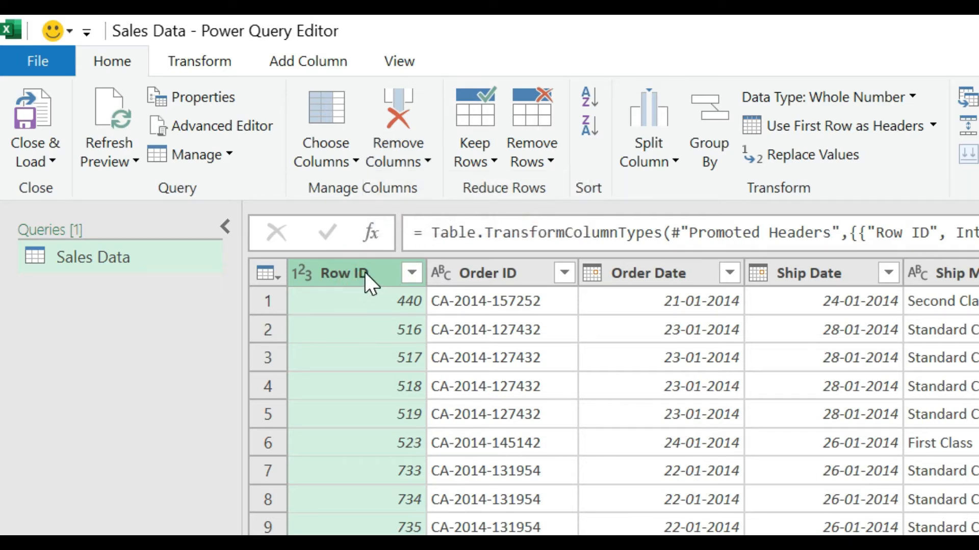
right_click(364, 272)
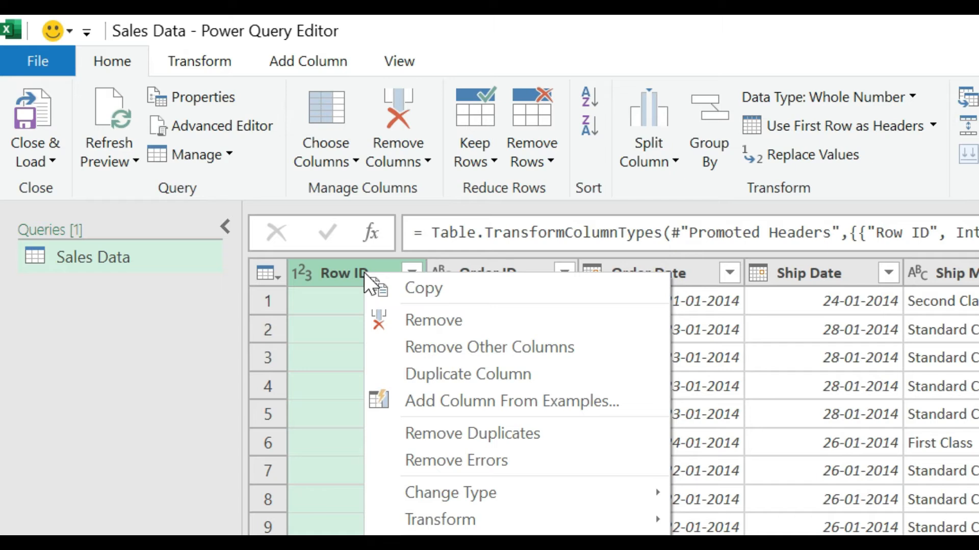
left_click(417, 322)
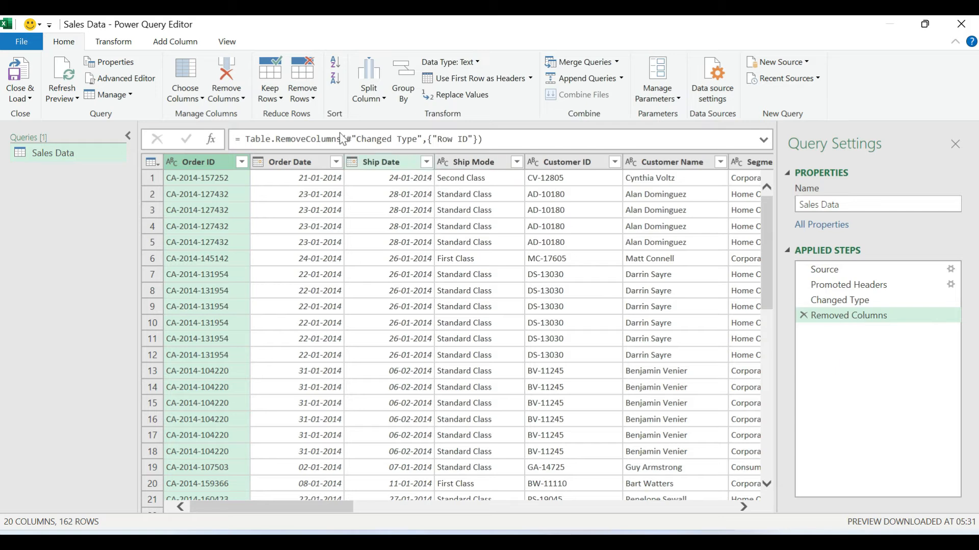
- Remove the Order ID, Ship Mode, Customer ID and Customer Name columns from the query
right_click(211, 164)
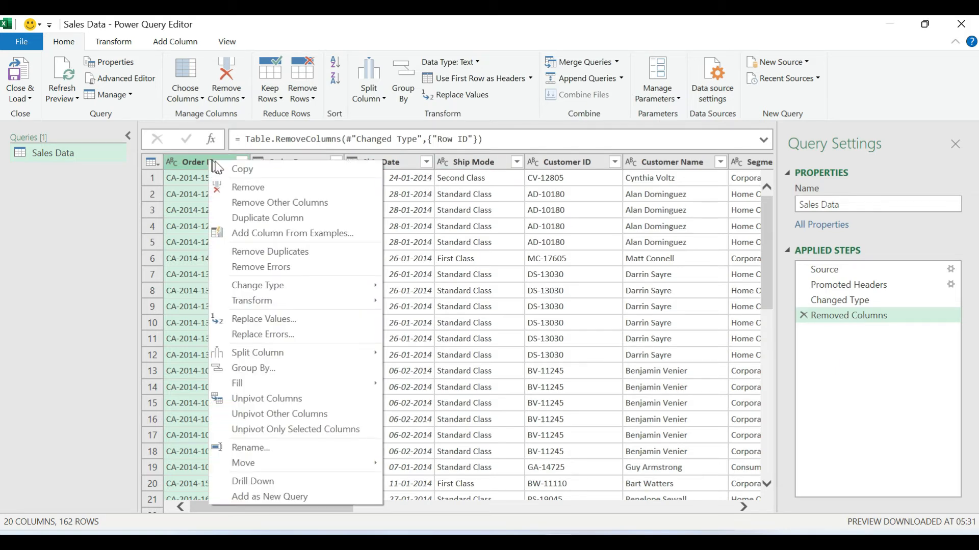
left_click(240, 187)
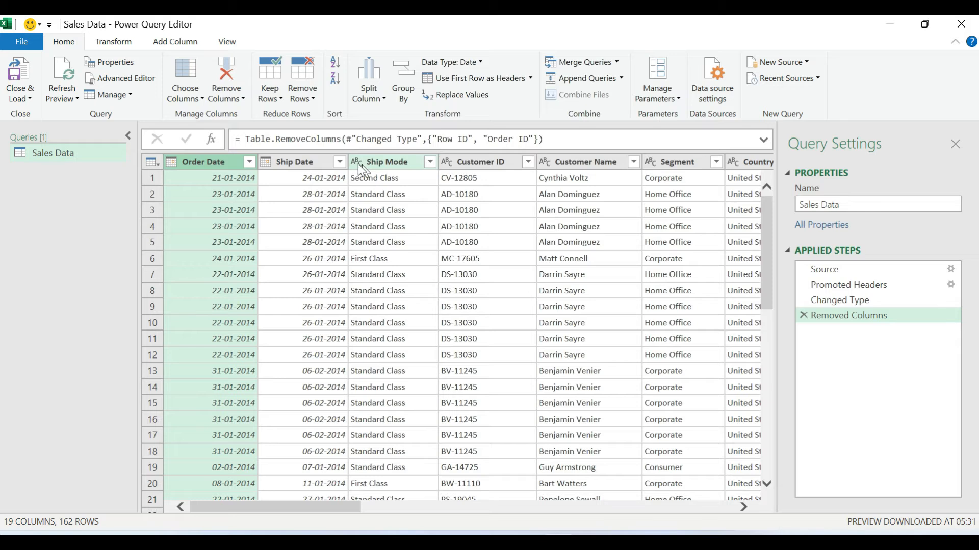
left_click(390, 163)
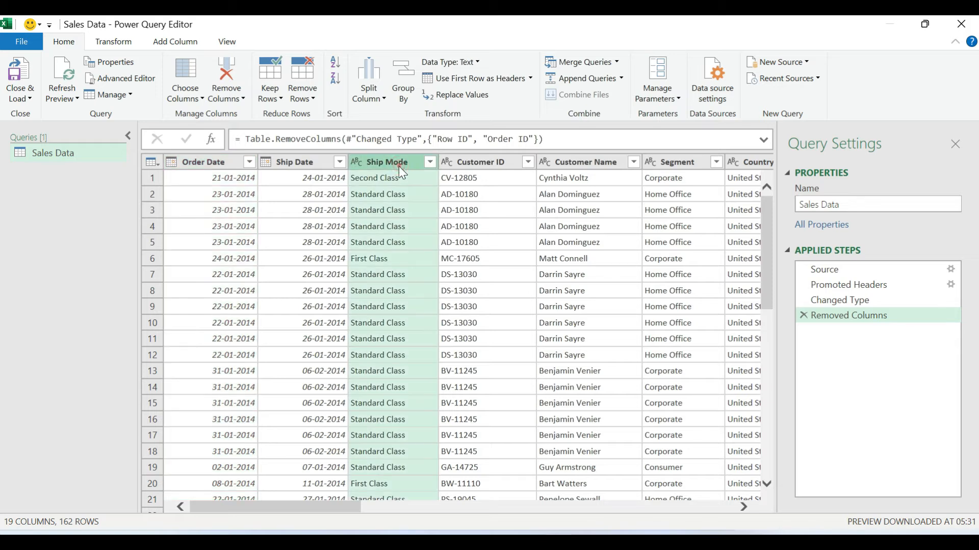
left_click(487, 163, "ctrl")
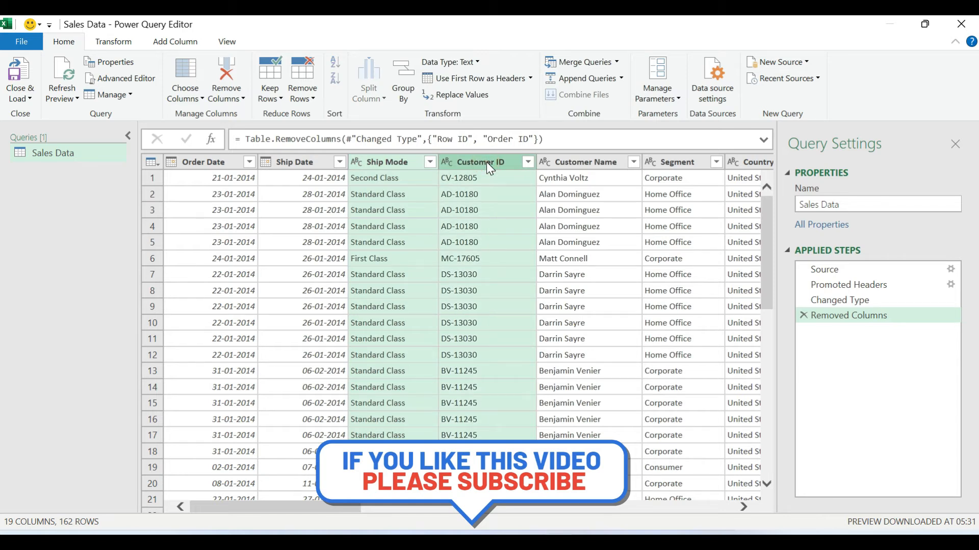
right_click(488, 164)
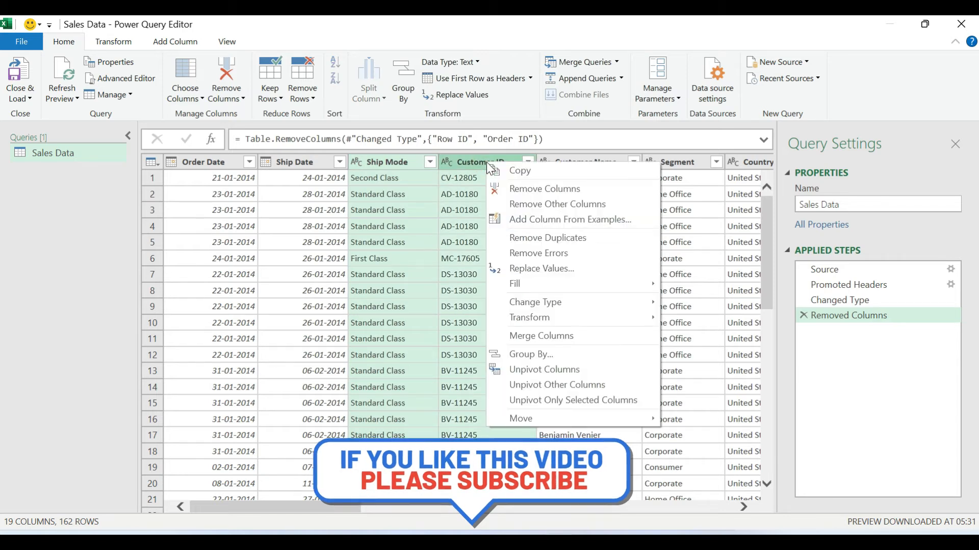
left_click(521, 188)
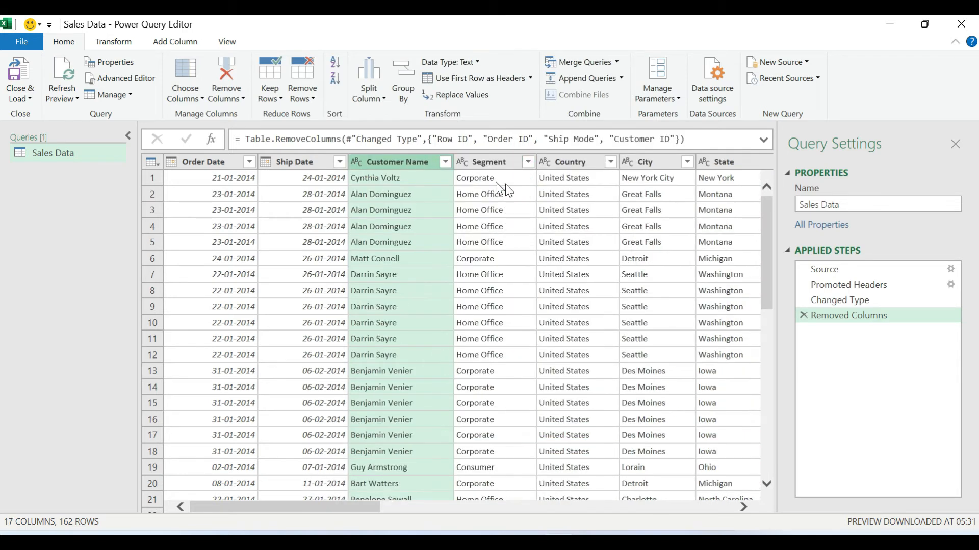
right_click(384, 161)
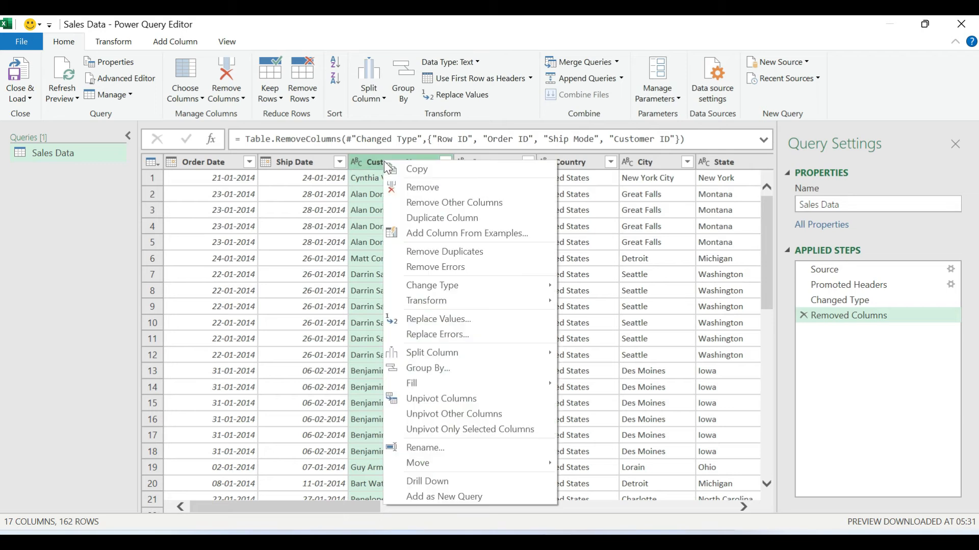
left_click(410, 187)
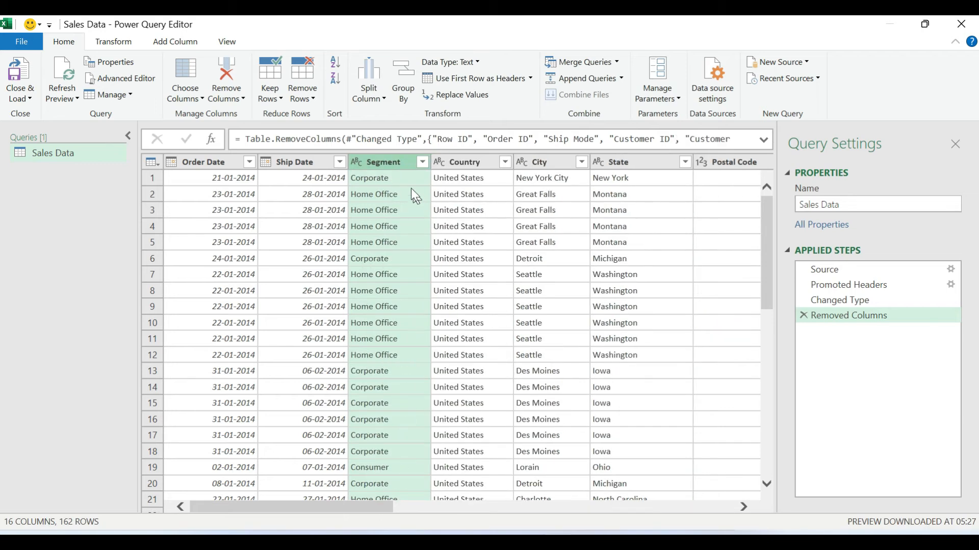
- Select the City, Postal Code, Product ID and Product Name columns together and remove them from the query
left_click(459, 163)
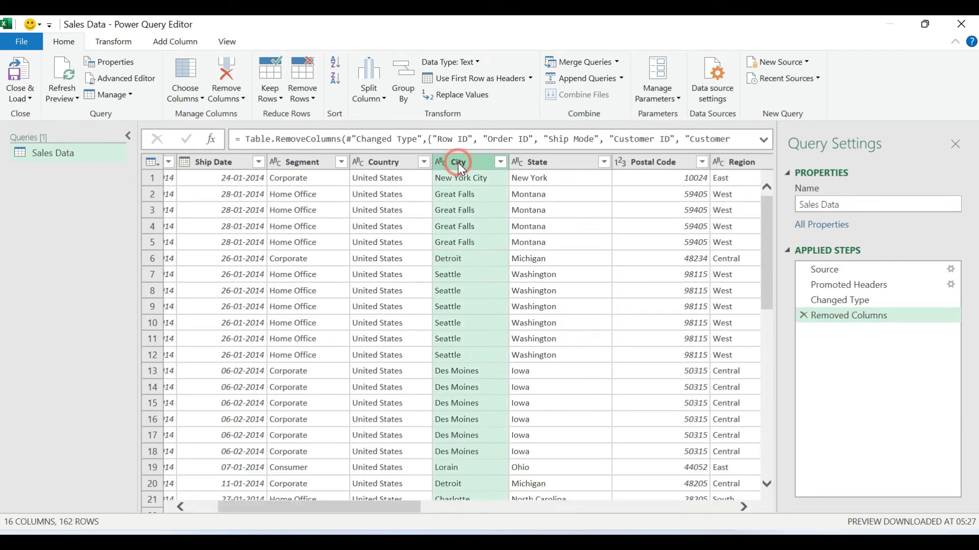
left_click_drag(393, 504, 436, 505)
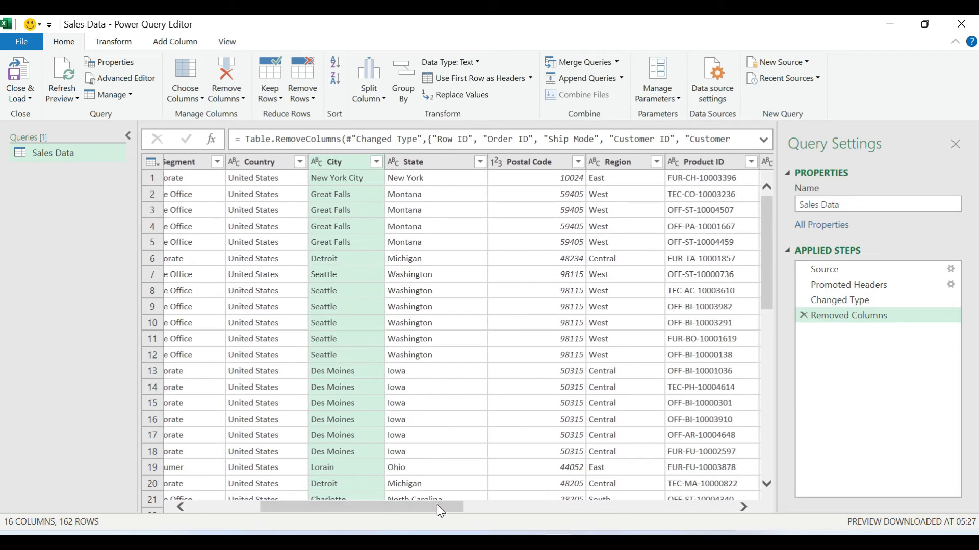
left_click(521, 162, "ctrl")
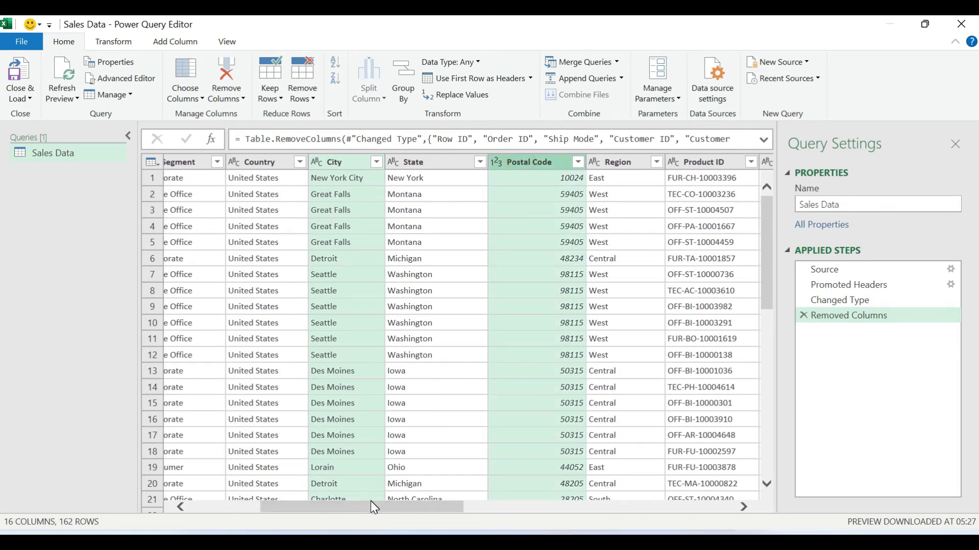
left_click_drag(374, 507, 465, 511)
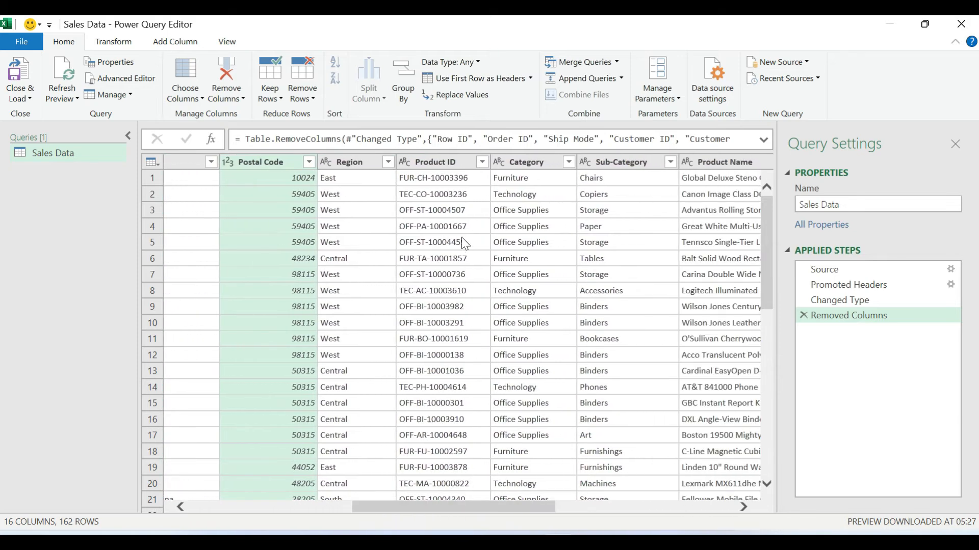
left_click(436, 162, "ctrl")
left_click_drag(432, 509, 542, 513)
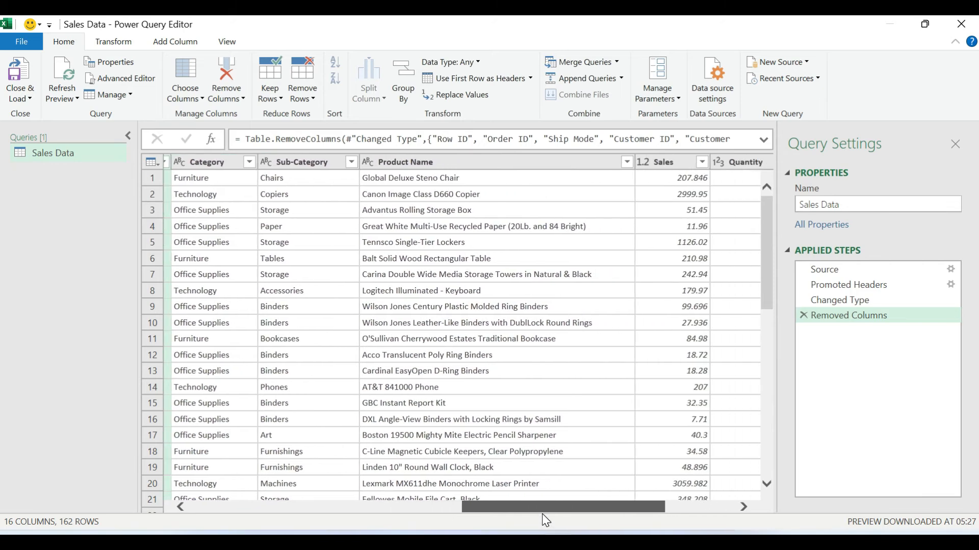
left_click(469, 166, "ctrl")
left_click_drag(509, 508, 603, 517)
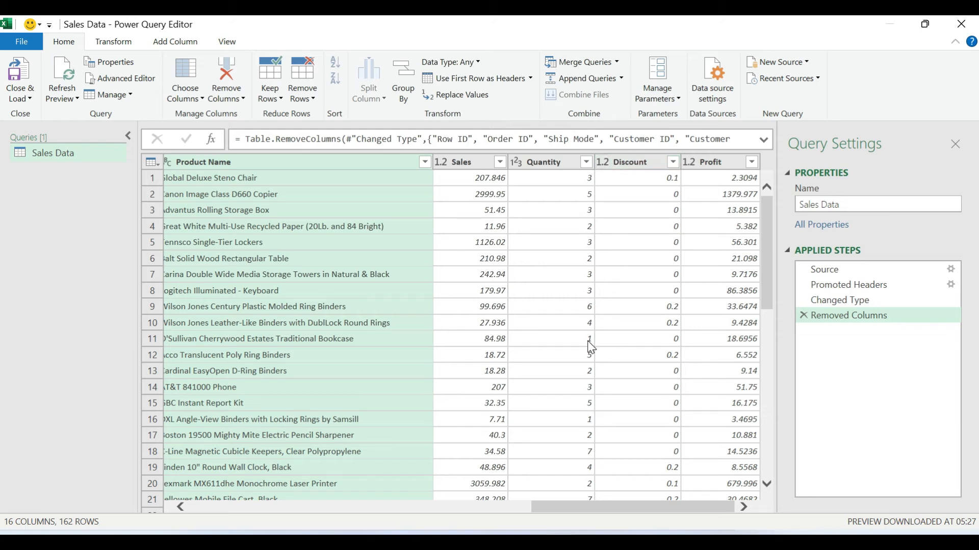
left_click(232, 101)
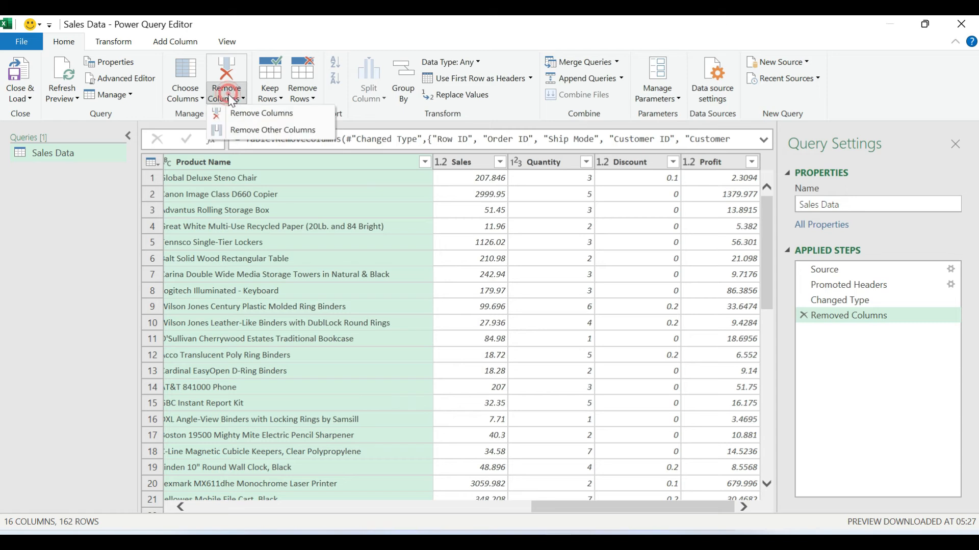
left_click(244, 115)
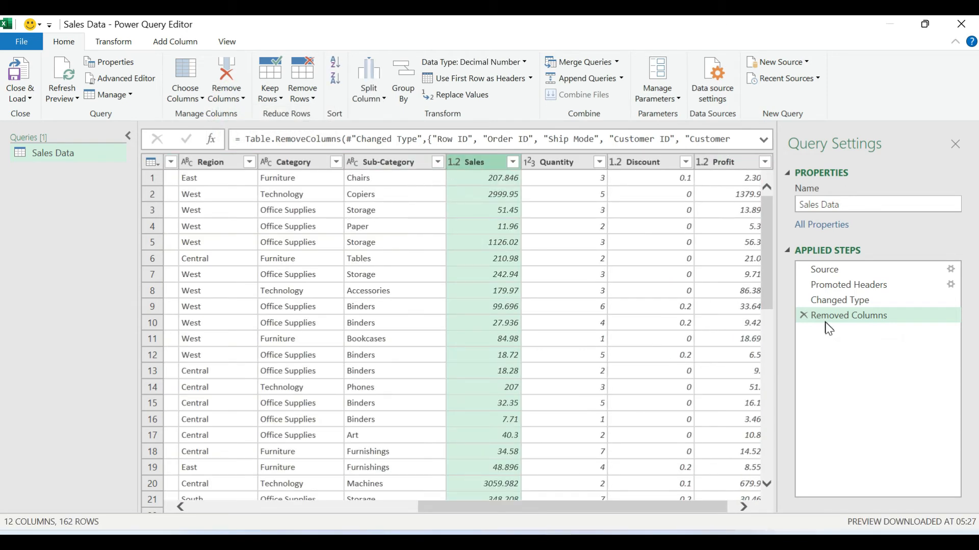
- Check the remaining columns, and close the query editor with Close & Load to load the data into the workbook
left_click_drag(597, 506, 305, 533)
left_click_drag(428, 507, 664, 500)
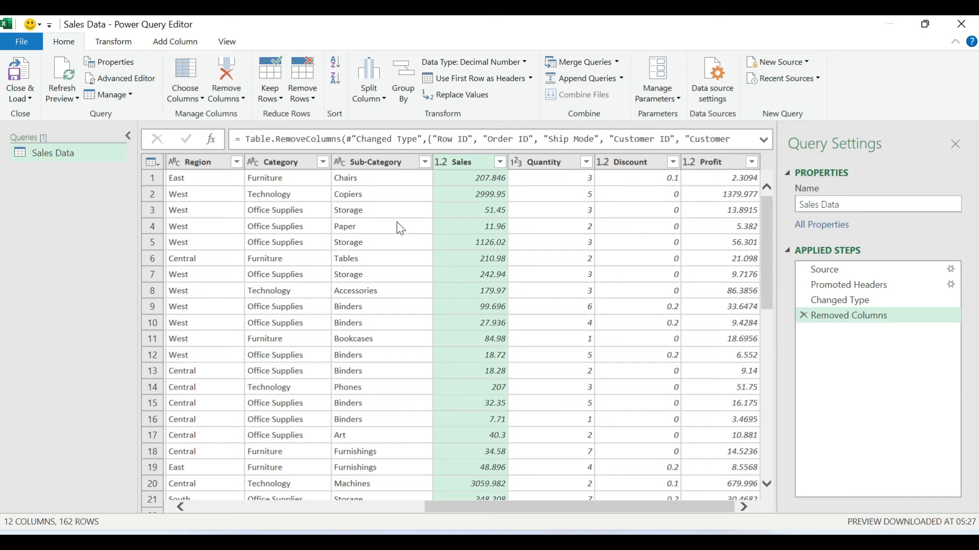
left_click(22, 94)
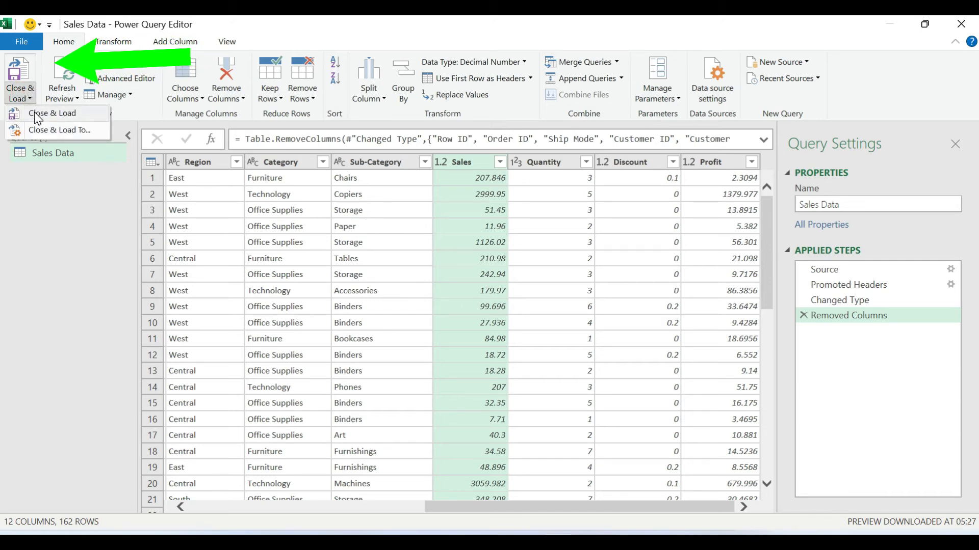
left_click(37, 116)
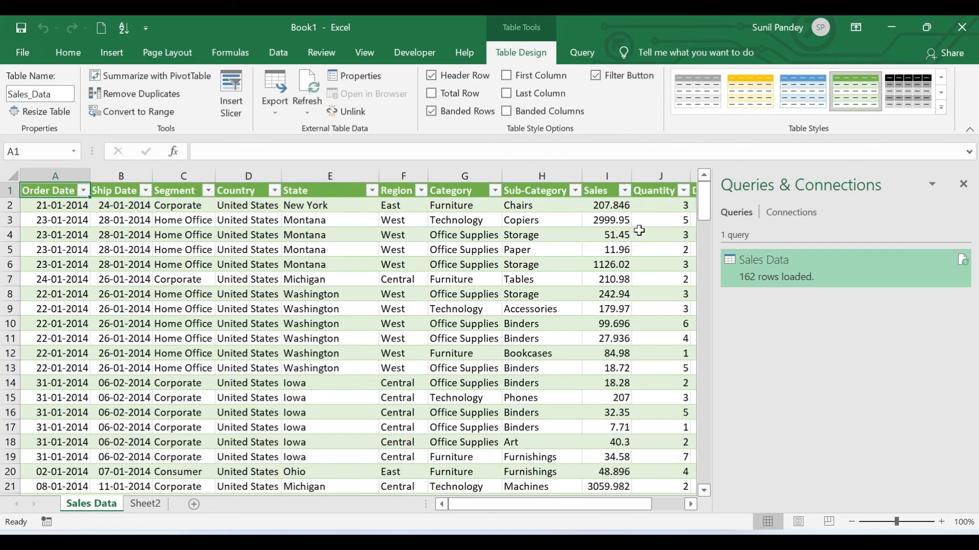
- Examine the rows and columns of the loaded table on the Sales Data sheet
left_click(439, 205)
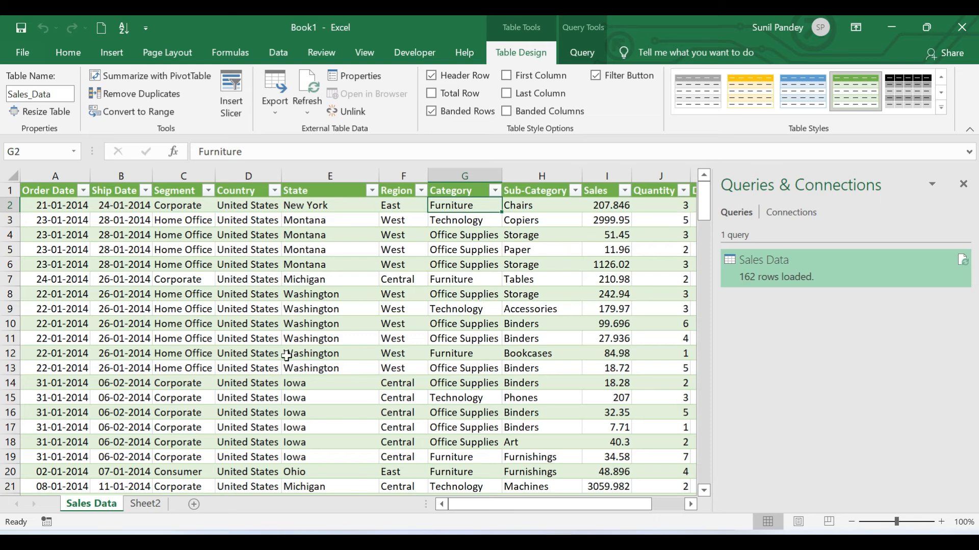
scroll(278, 355, "down", 9)
scroll(277, 358, "down", 5)
scroll(244, 354, "up", 10)
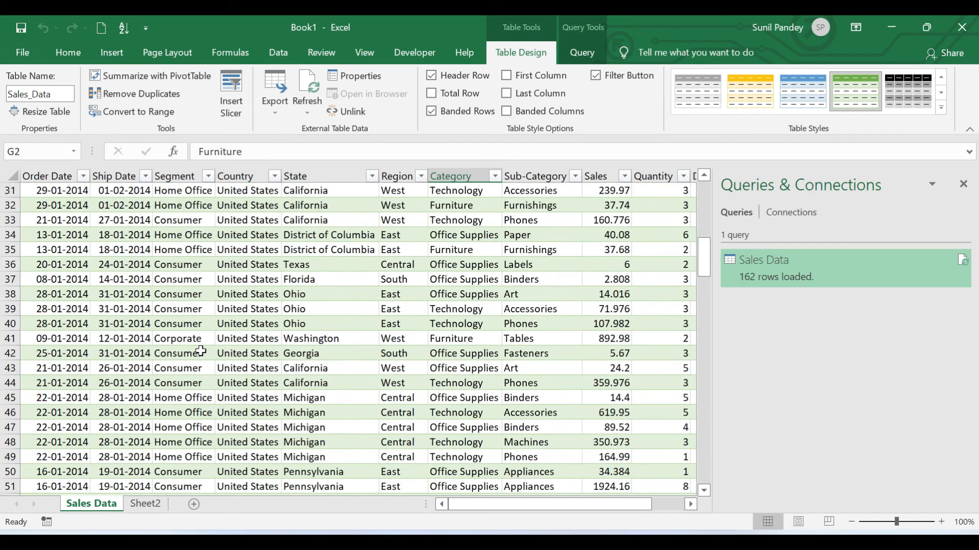
scroll(199, 350, "down", 11)
scroll(198, 350, "down", 20)
scroll(201, 350, "up", 20)
scroll(203, 349, "up", 13)
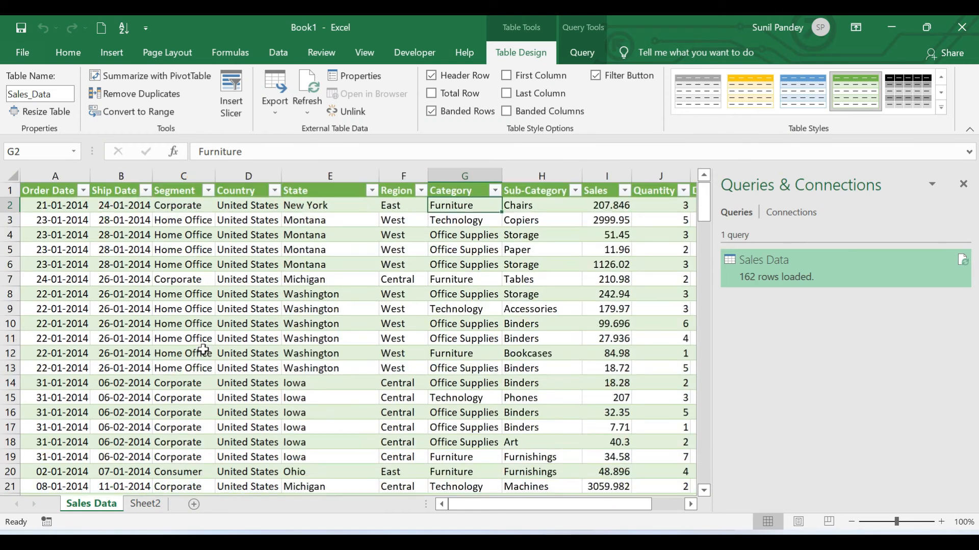
left_click(44, 204)
left_click(120, 205)
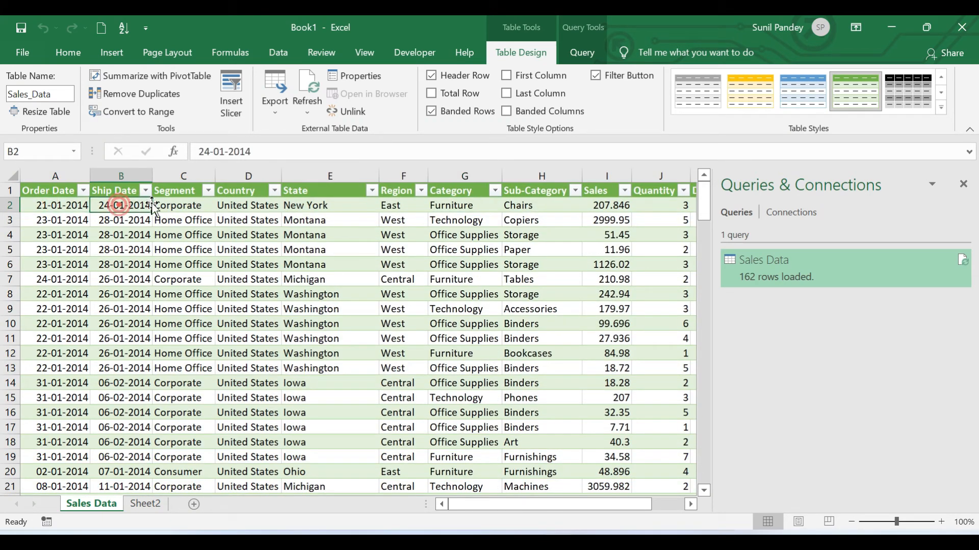
left_click(184, 205)
mouse_move(470, 506)
left_mouse_down()
mouse_move(589, 504)
mouse_move(437, 506)
mouse_move(537, 505)
mouse_move(451, 504)
left_mouse_up()
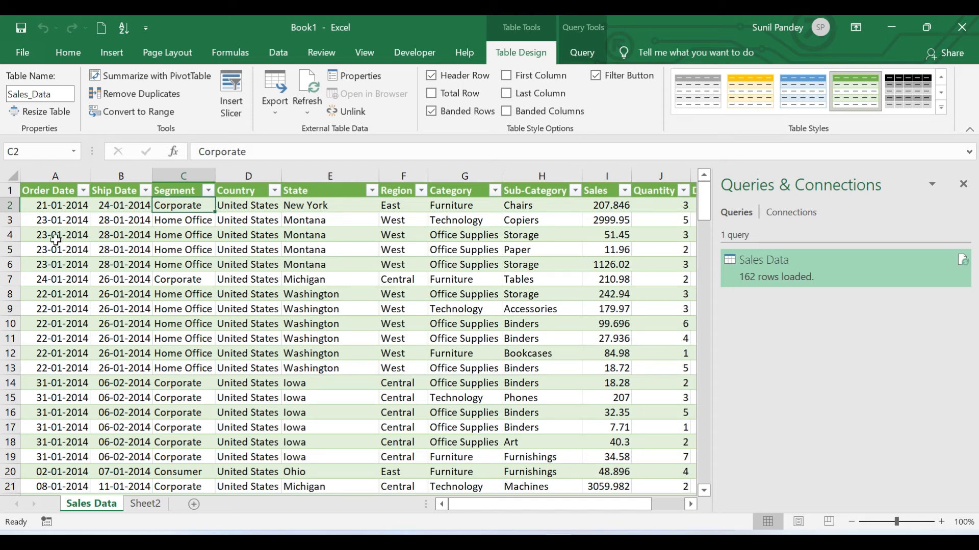
- Reopen the Sales Data query for editing from the workbook and remove its Ship Date column
left_click(117, 192)
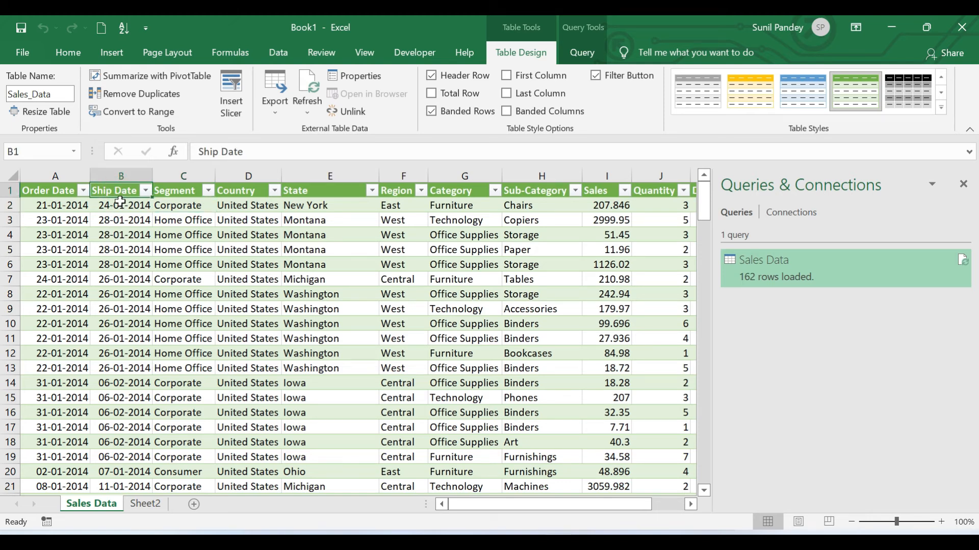
left_click_drag(490, 503, 554, 507)
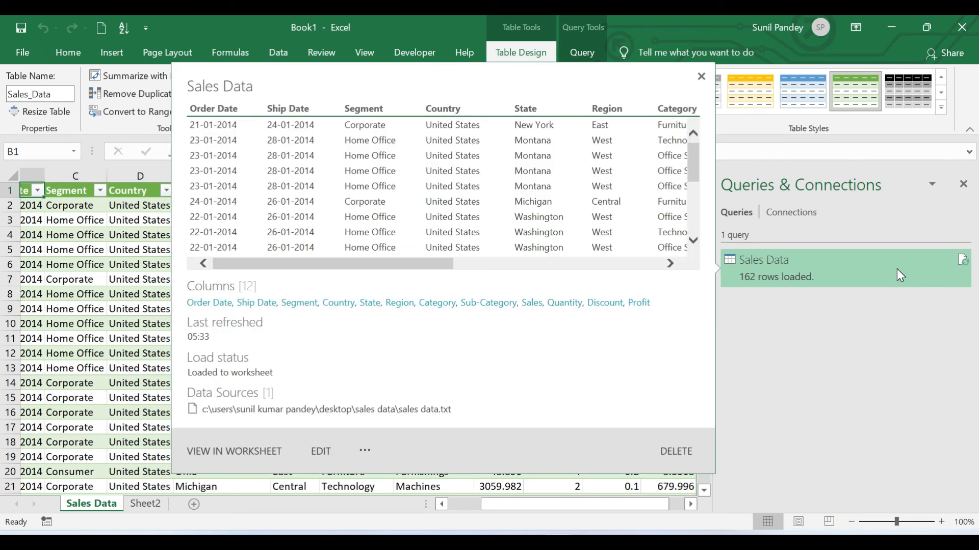
right_click(897, 268)
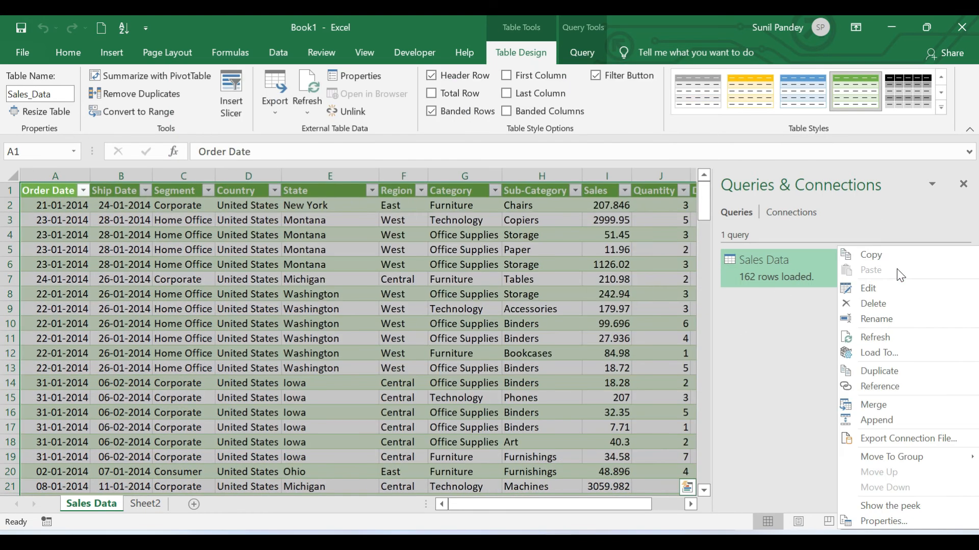
left_click(876, 288)
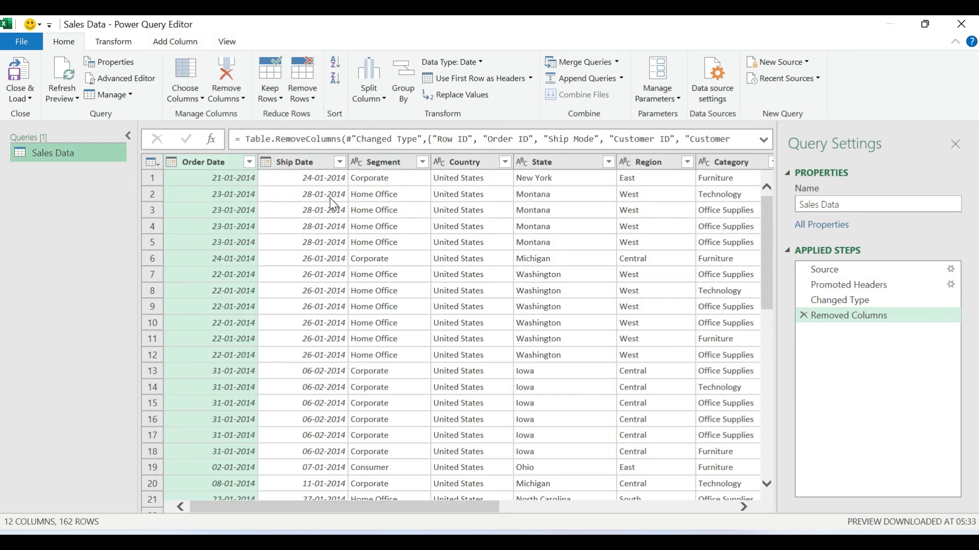
left_click(307, 163)
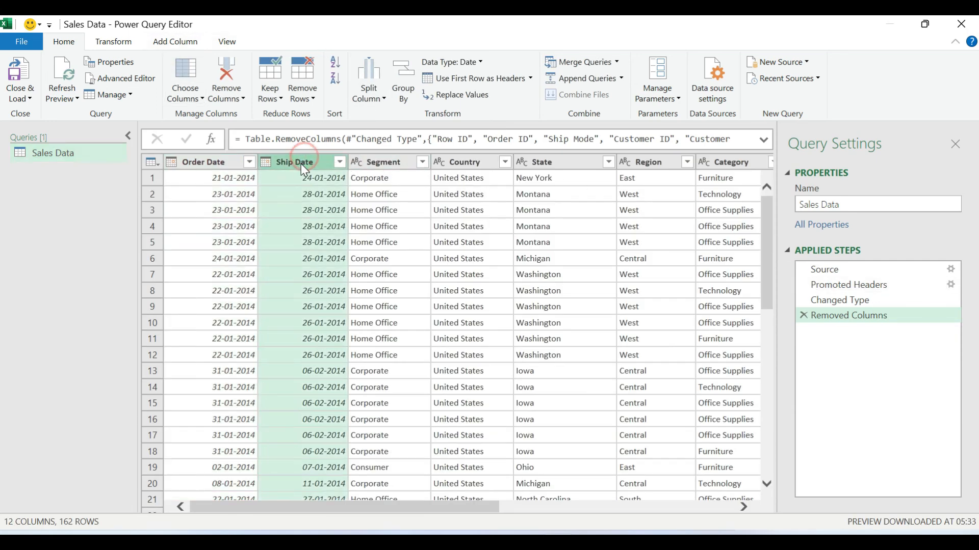
right_click(299, 159)
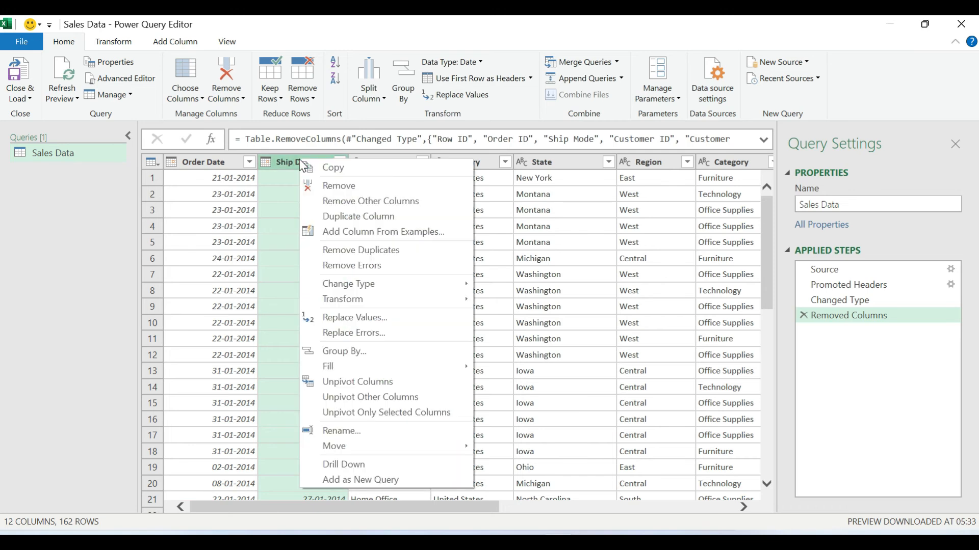
left_click(326, 185)
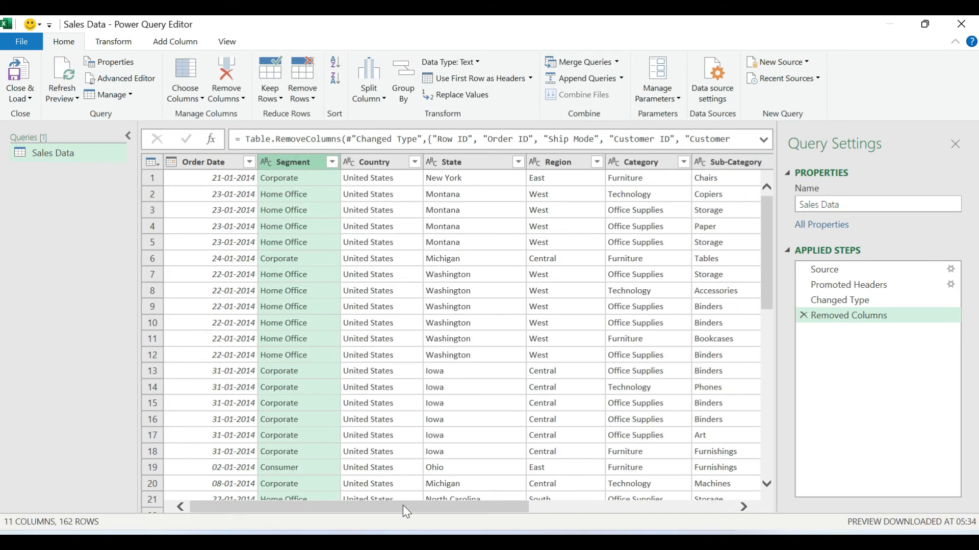
- Remove the Discount column from the query
left_click_drag(406, 511, 690, 518)
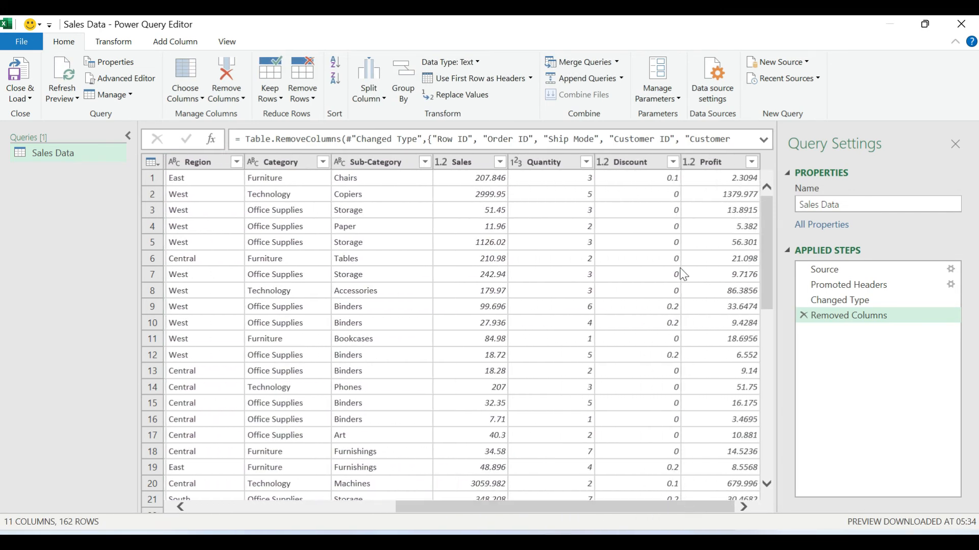
right_click(630, 165)
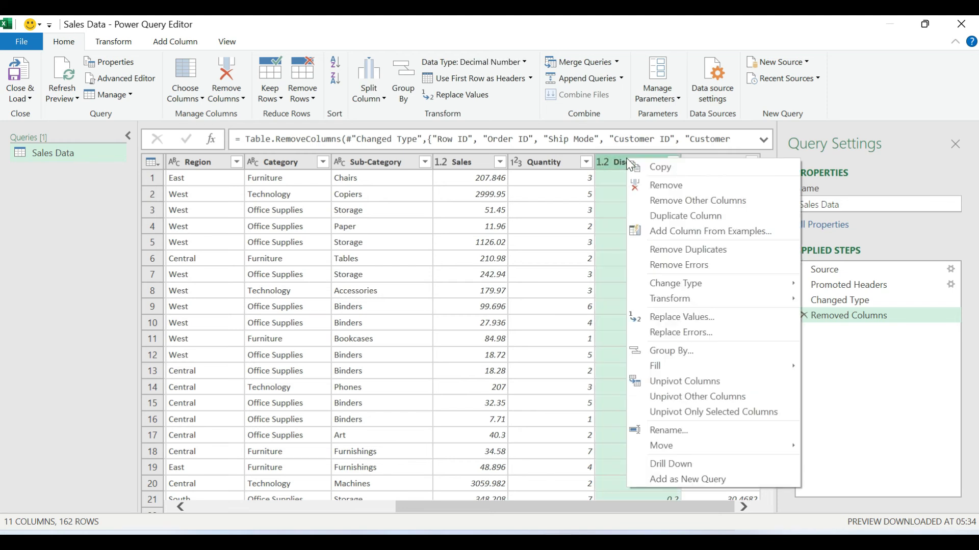
left_click(662, 186)
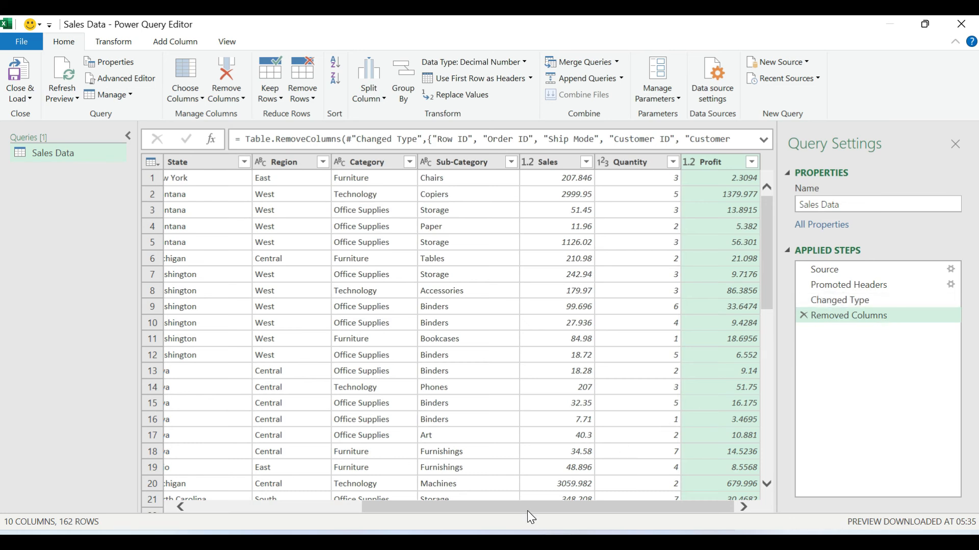
left_click_drag(441, 508, 284, 512)
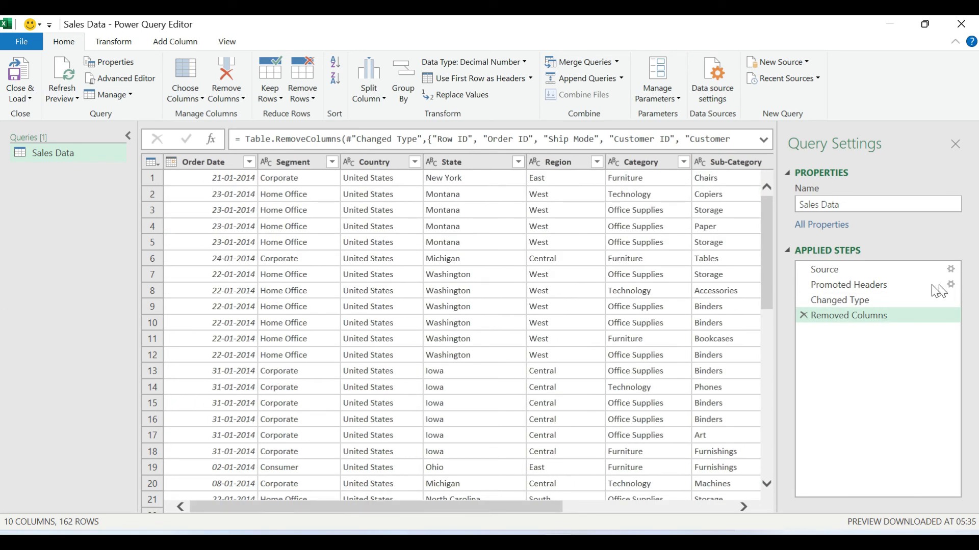
- Review the data at the Changed Type applied step, and return to the Removed Columns step
left_click(840, 298)
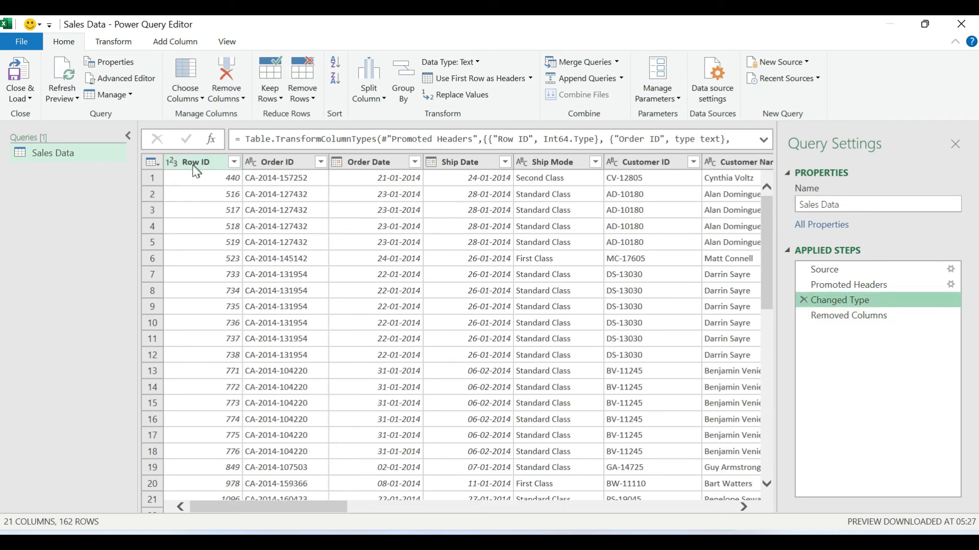
left_click_drag(264, 508, 296, 502)
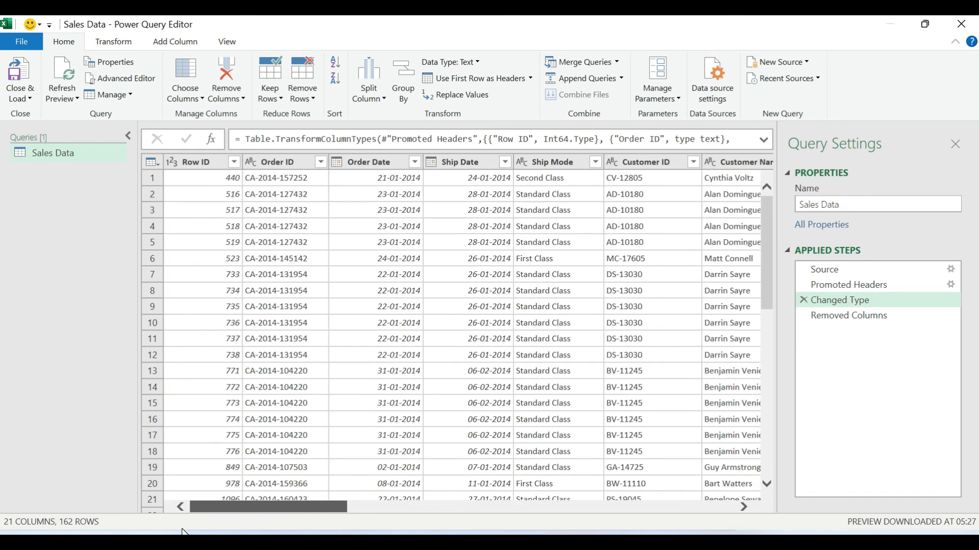
left_click(840, 318)
left_click_drag(411, 504, 583, 505)
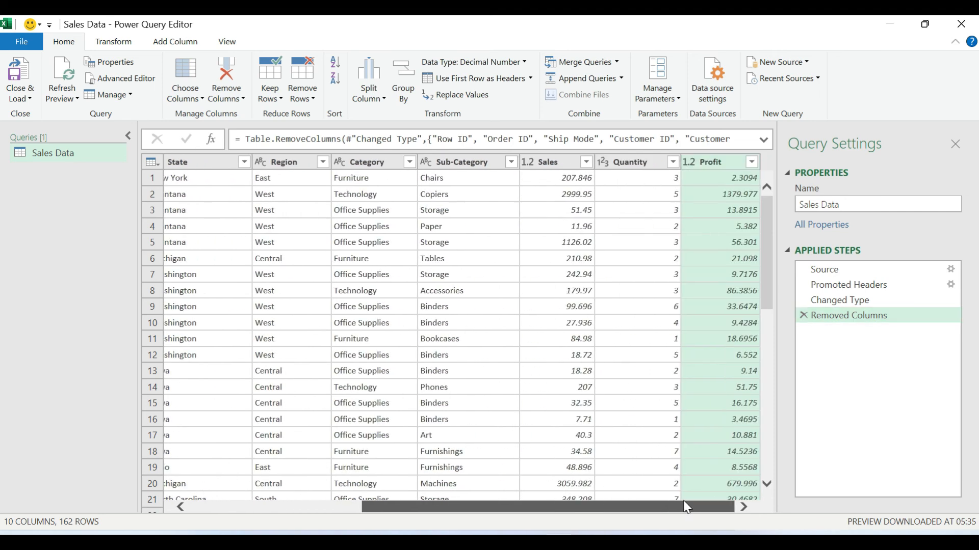
- Close & Load the edited query into the workbook and check the updated table's columns from Order Date to Profit
left_click(18, 82)
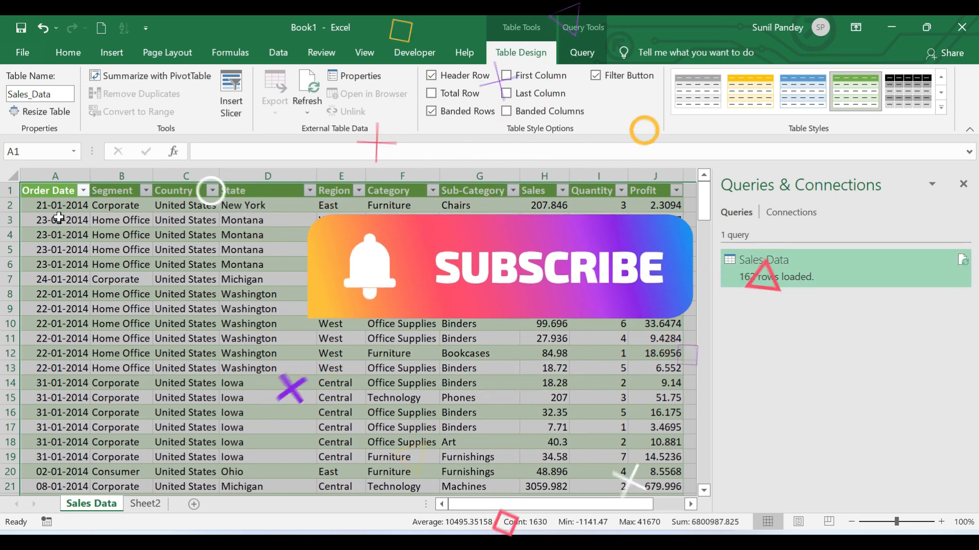
left_click(50, 191)
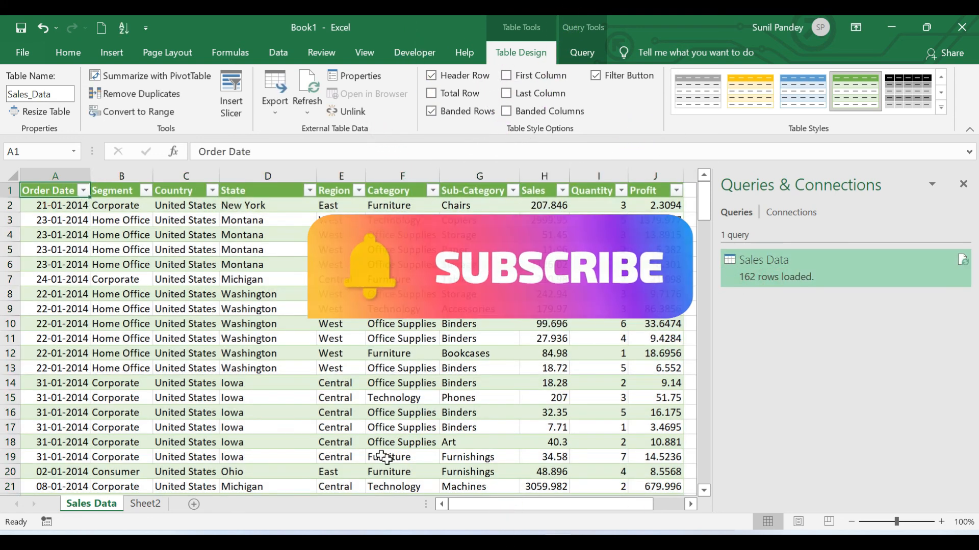
left_click_drag(486, 510, 530, 512)
left_click(489, 192)
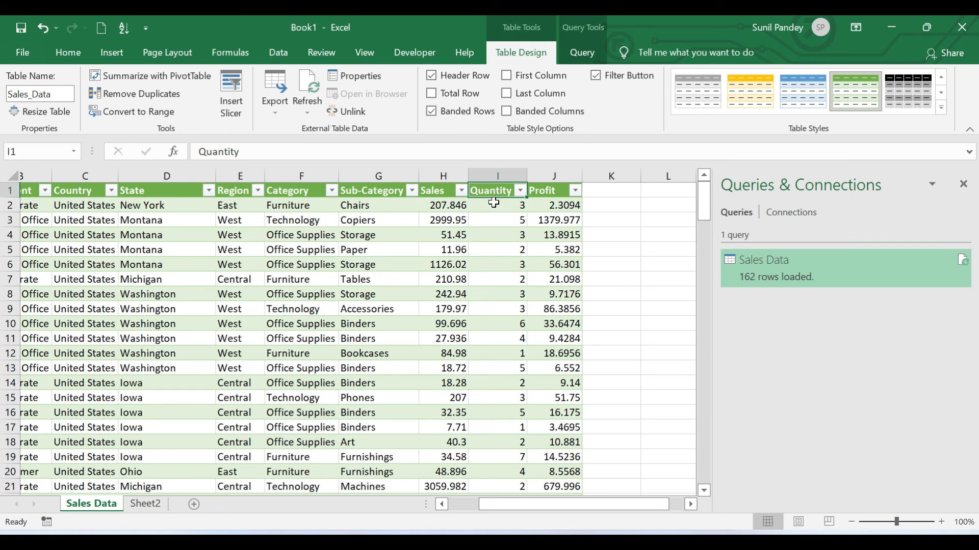
left_click_drag(562, 503, 512, 506)
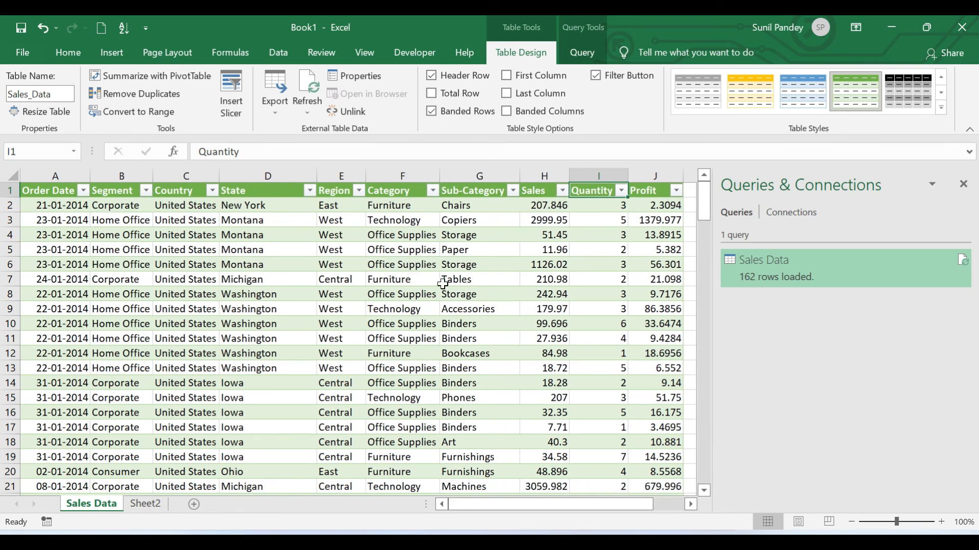
- Switch to the desktop and move its Sales Data.txt into the Sales Data folder, replacing the existing file
left_click(894, 25)
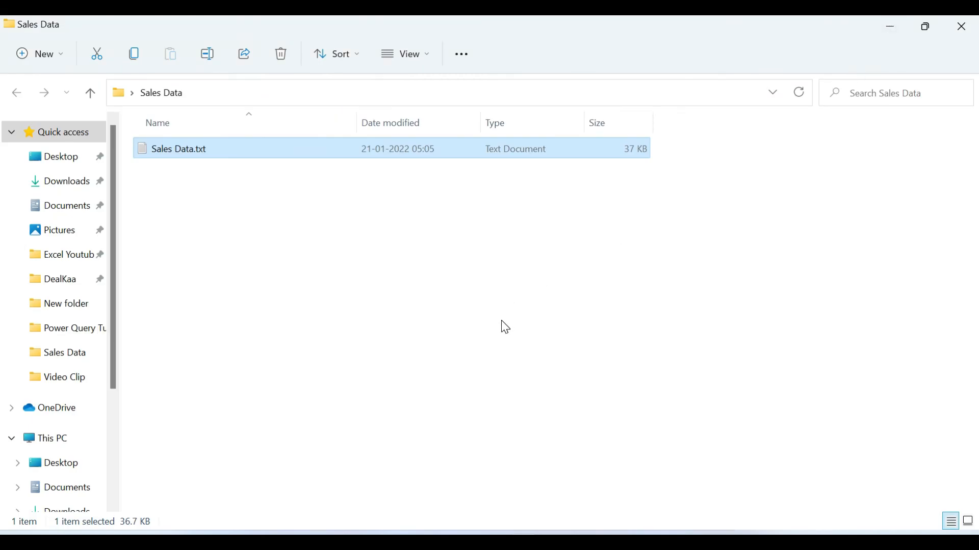
left_click(889, 30)
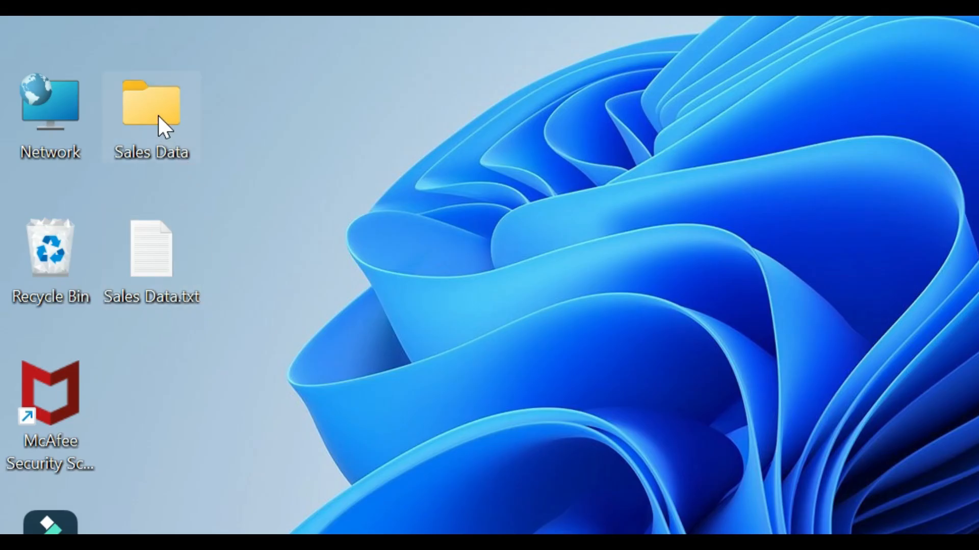
left_click(158, 115)
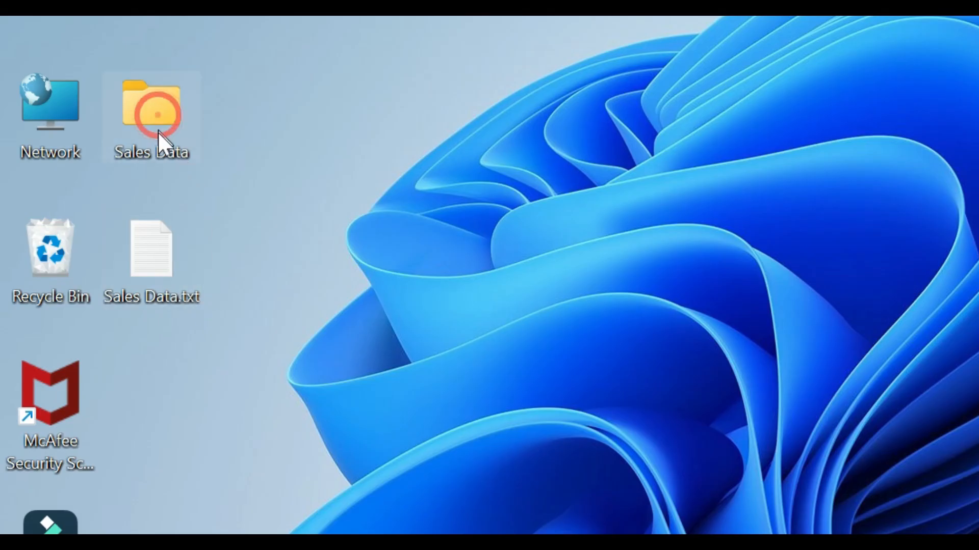
left_click_drag(156, 266, 155, 119)
left_click(392, 180)
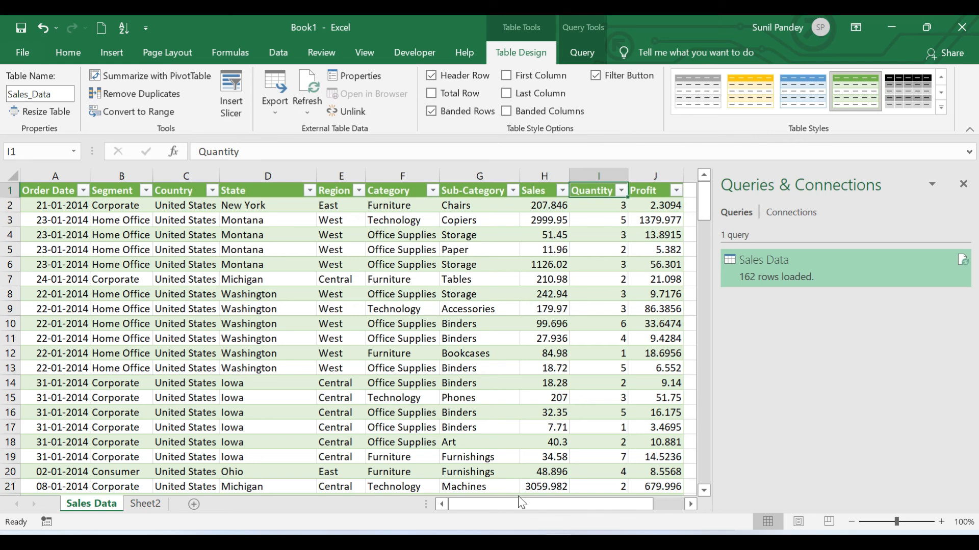
- Back in Excel, examine the dates listed in the Order Date filter and the last rows of the table
left_click(83, 191)
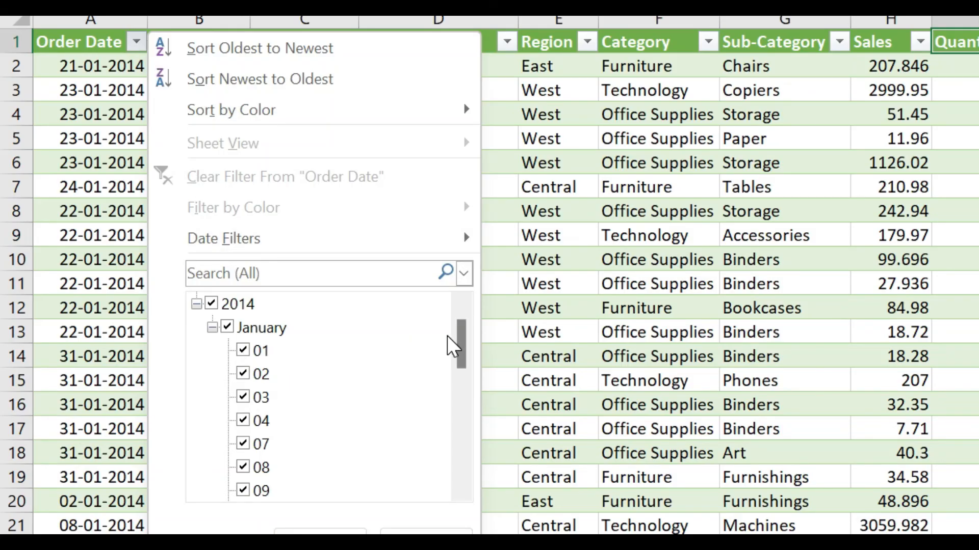
left_click_drag(464, 343, 479, 486)
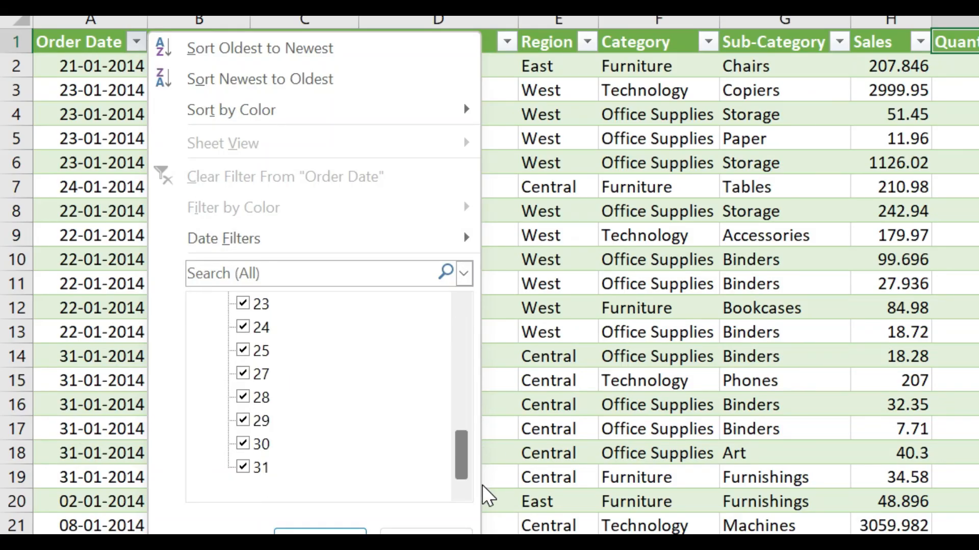
left_click(576, 344)
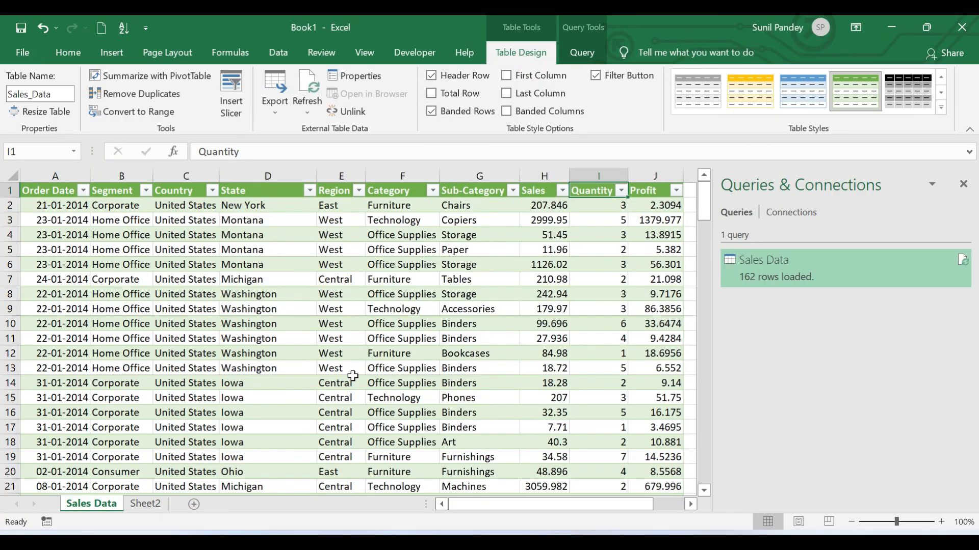
left_click(154, 250)
key("ctrl+Down")
scroll(173, 304, "up", 4)
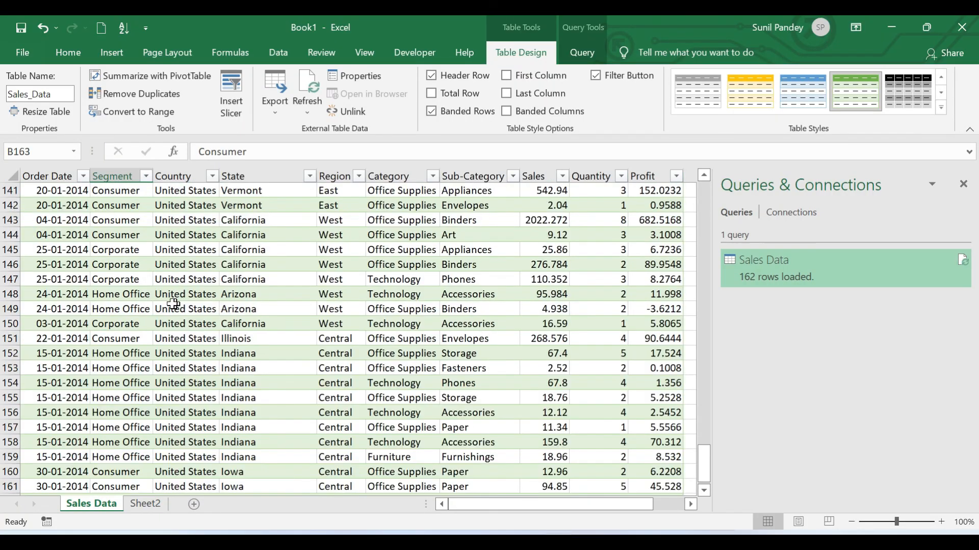
scroll(174, 304, "up", 5)
left_click(120, 190)
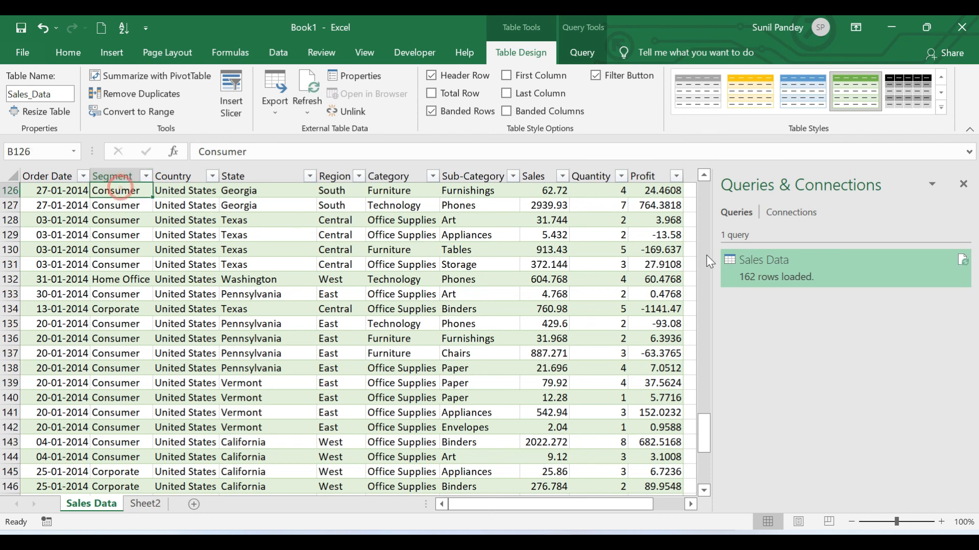
- Refresh the Sales Data query to load the data from the replaced text file
right_click(772, 261)
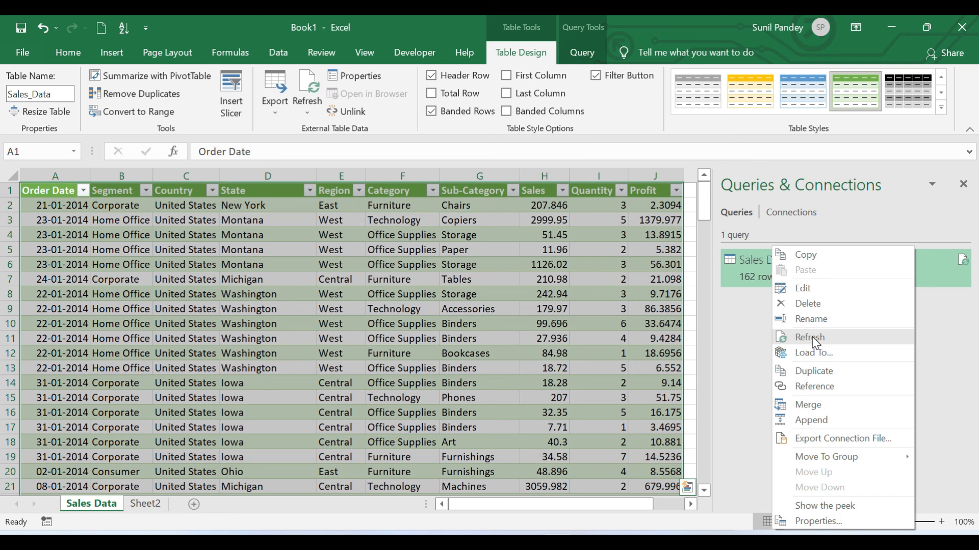
left_click(812, 337)
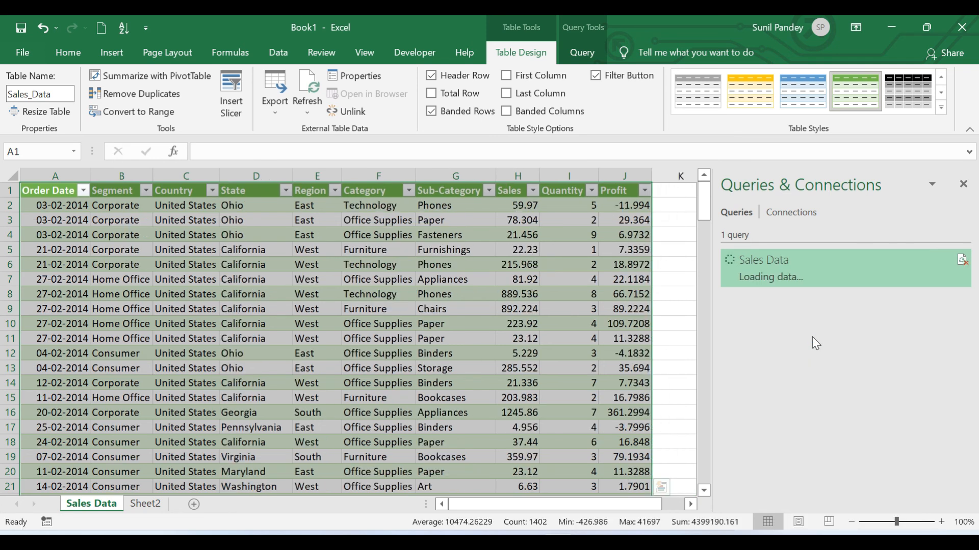
left_click(145, 236)
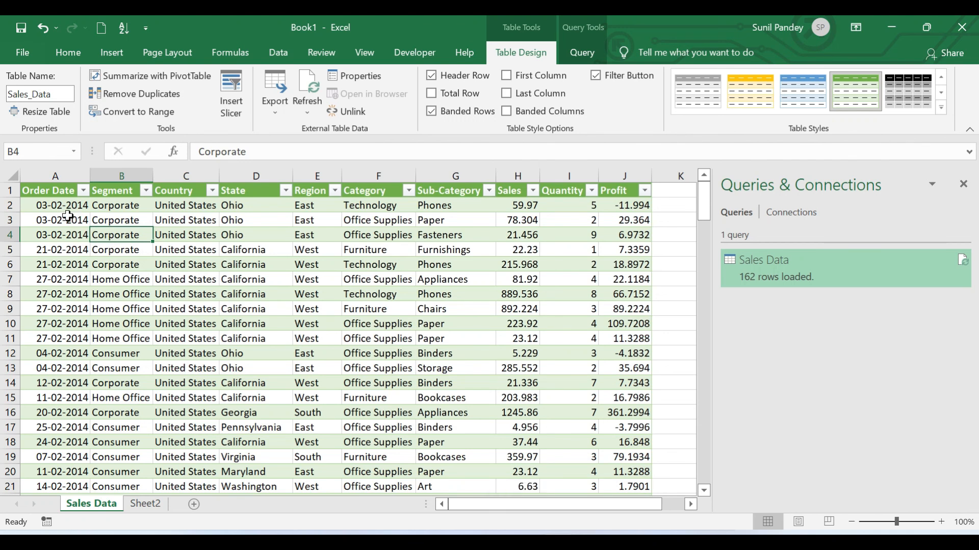
- Examine the dates listed in the Order Date filter of the refreshed table, leaving the filter unapplied
left_click(59, 208)
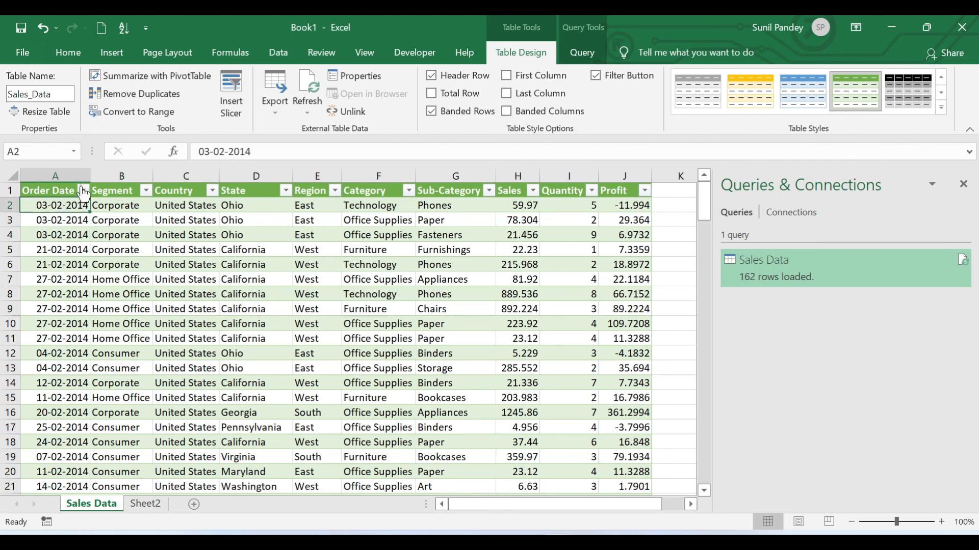
left_click(83, 191)
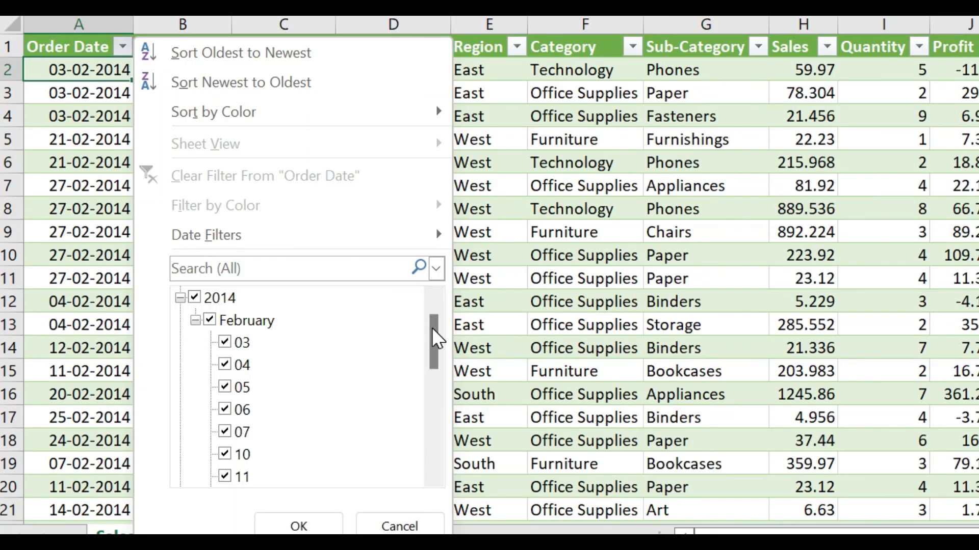
left_click_drag(281, 373, 295, 412)
left_click_drag(455, 395, 445, 320)
left_click(508, 212)
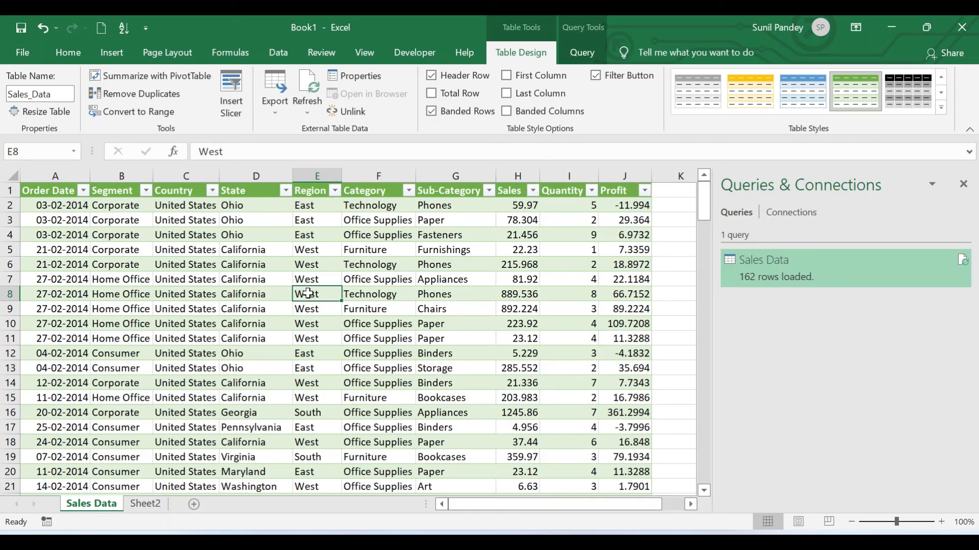